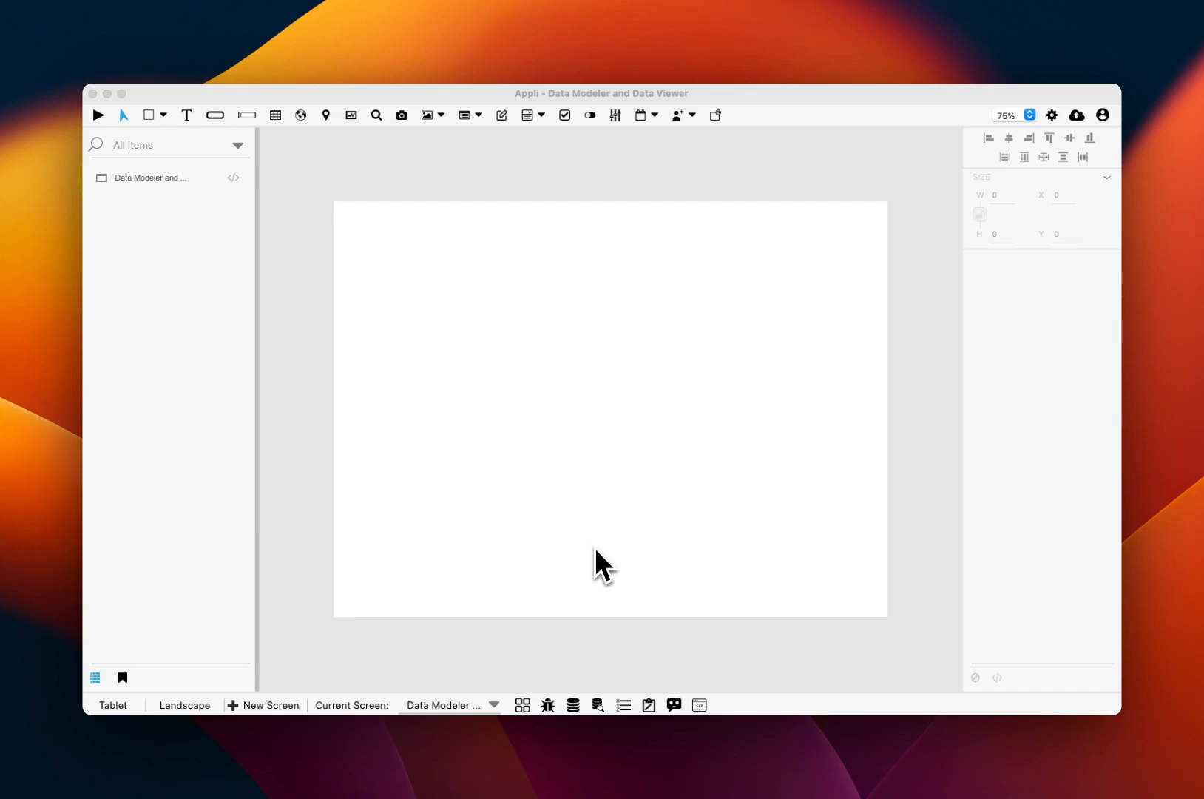
- Delete the Contacts table in the Database Modeler, confirm it, and close the modeler
{"action": "left_click", "coordinate": [574, 703]}
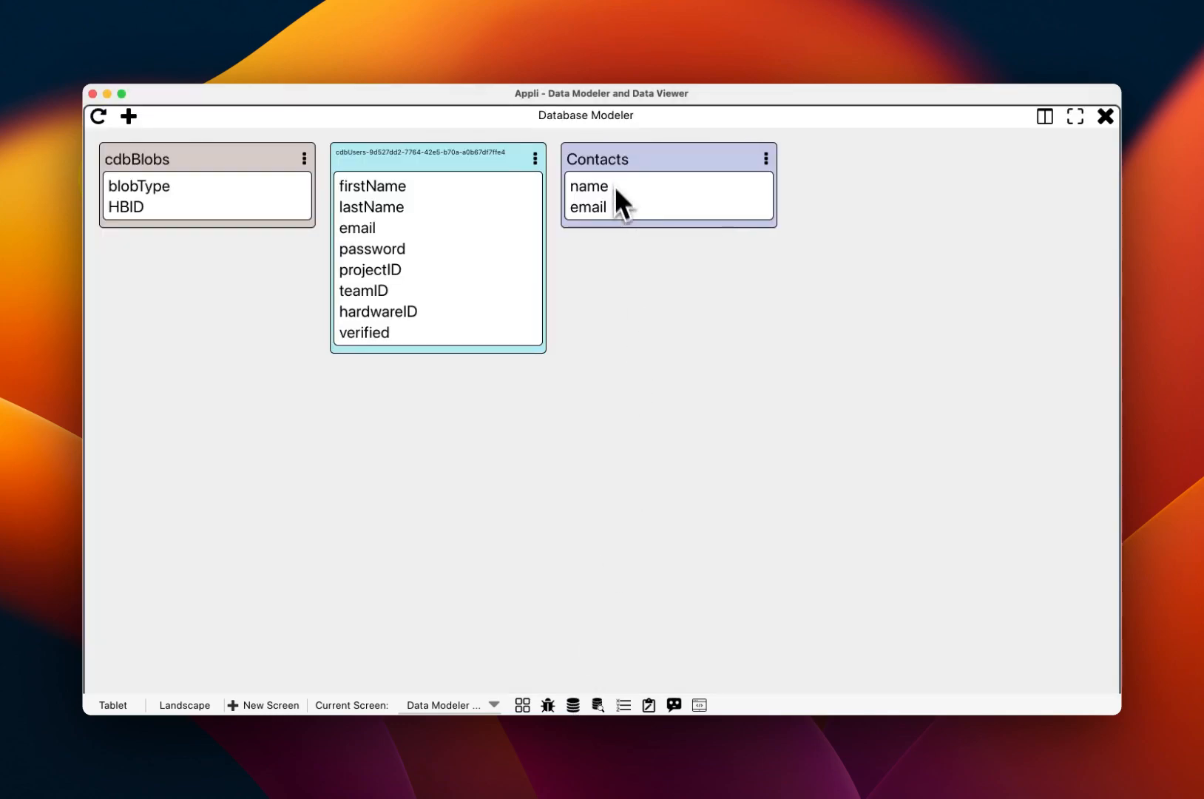
{"action": "left_click", "coordinate": [1104, 116]}
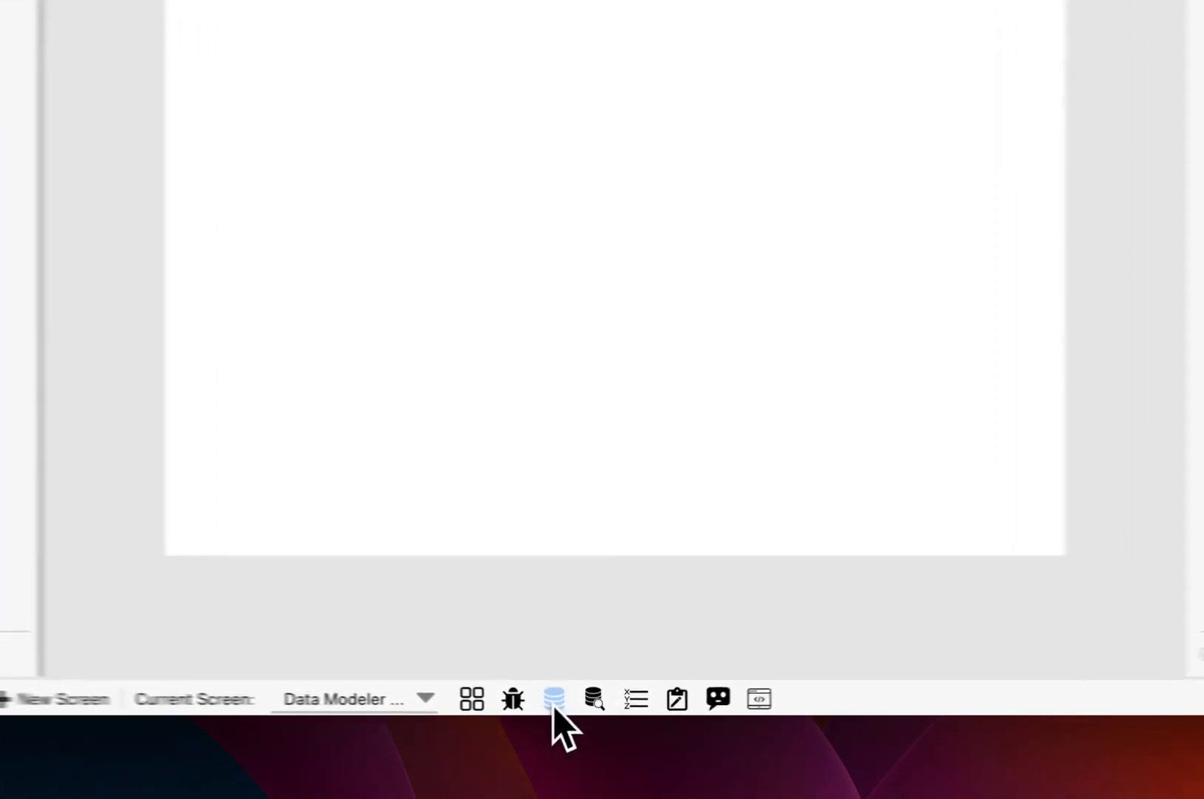
{"action": "left_click", "coordinate": [572, 705]}
{"action": "left_click", "coordinate": [648, 148]}
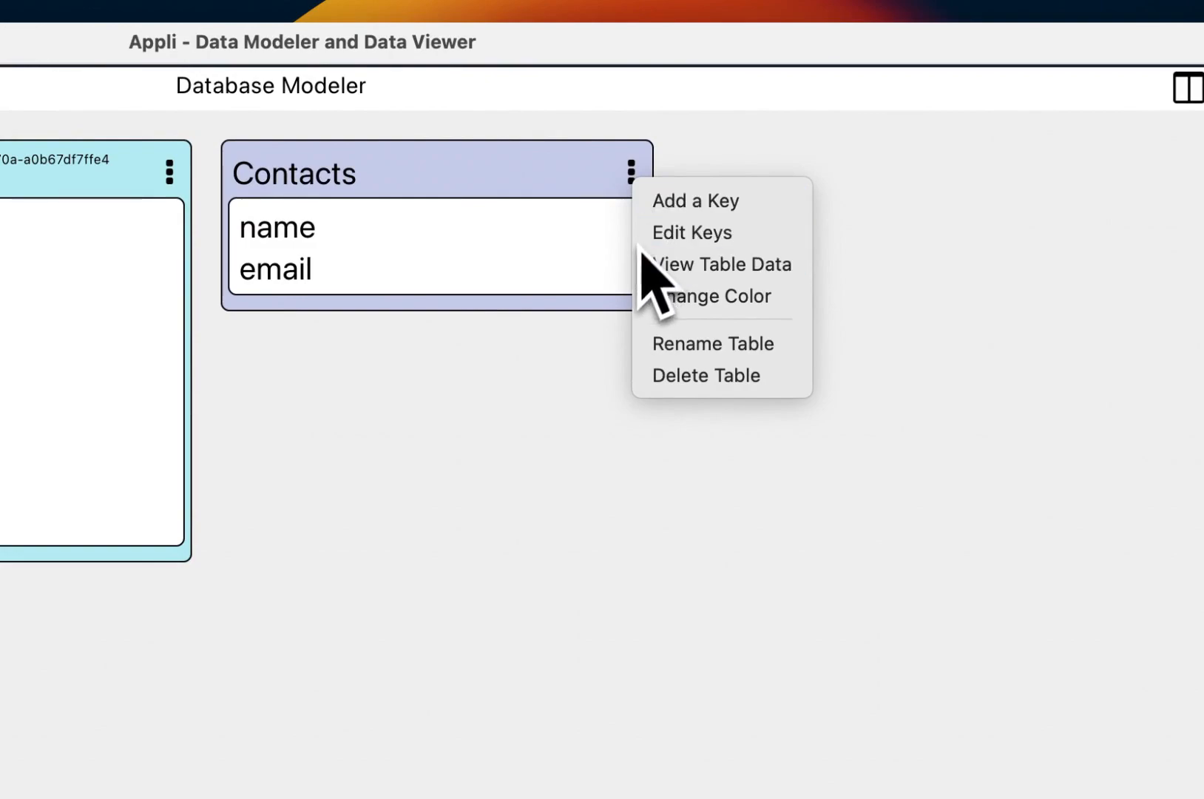
{"action": "left_click", "coordinate": [652, 377]}
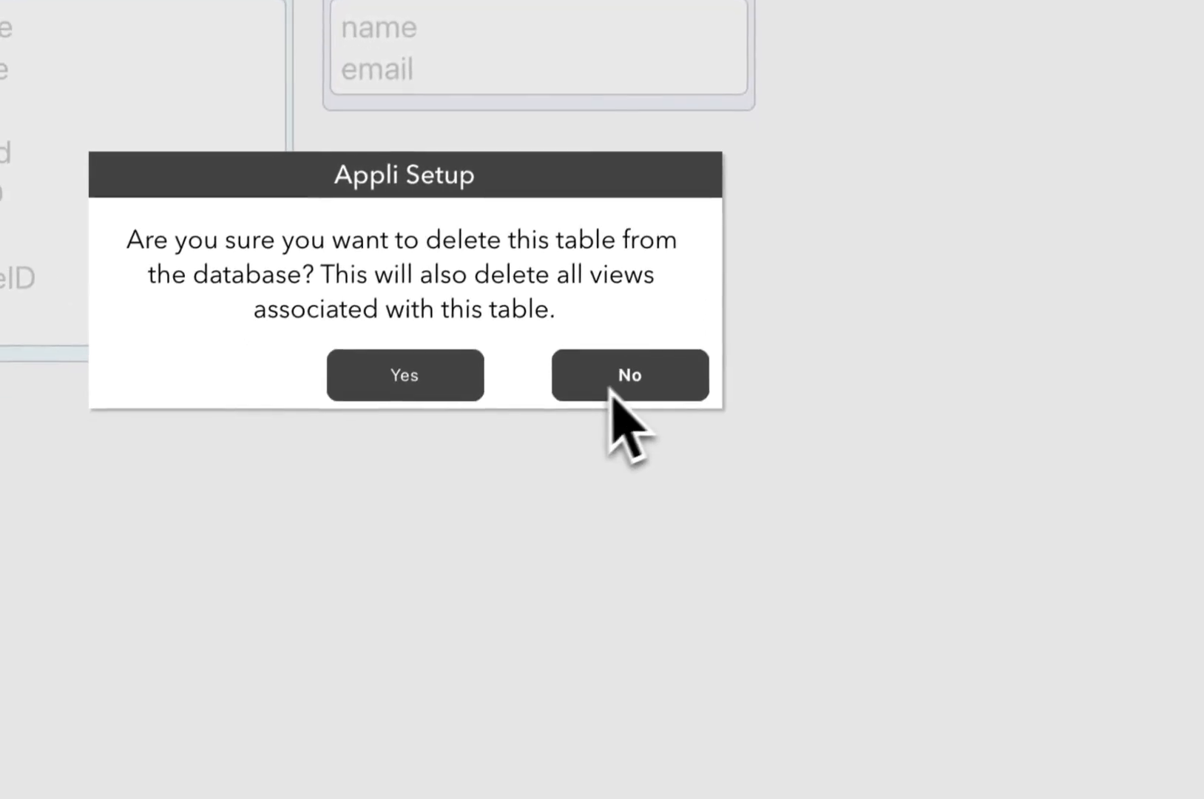
{"action": "left_click", "coordinate": [409, 381]}
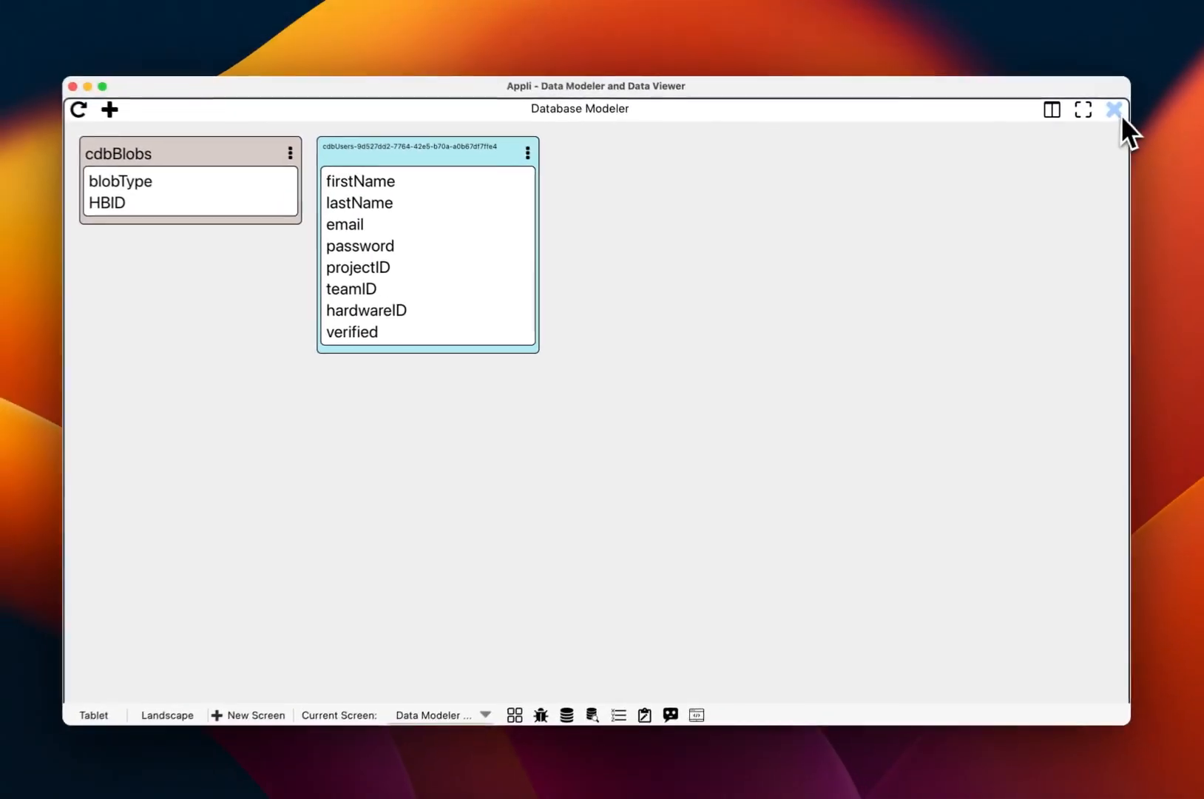
{"action": "left_click", "coordinate": [1115, 112]}
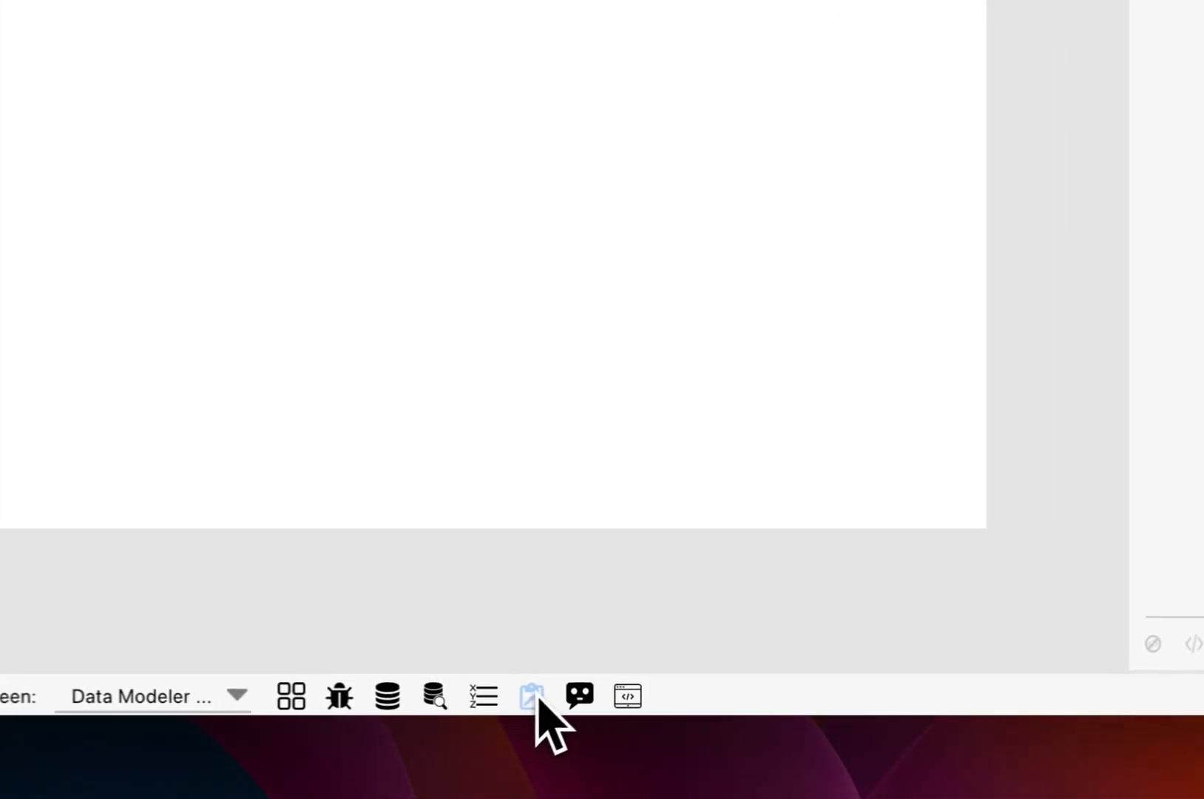
- Start a new form in the Form Builder using Make your own instead of a template
{"action": "left_click", "coordinate": [531, 695]}
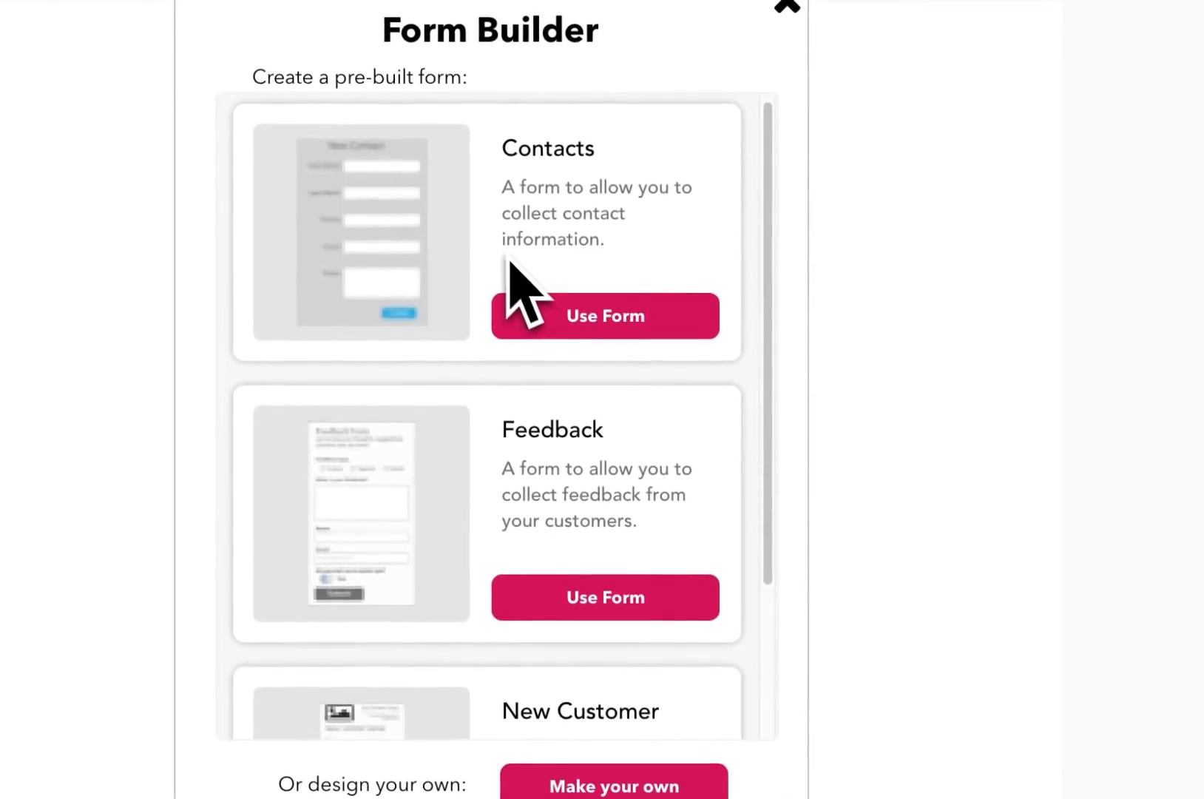
{"action": "scroll", "coordinate": [508, 258], "scroll_direction": "down", "scroll_amount": 3}
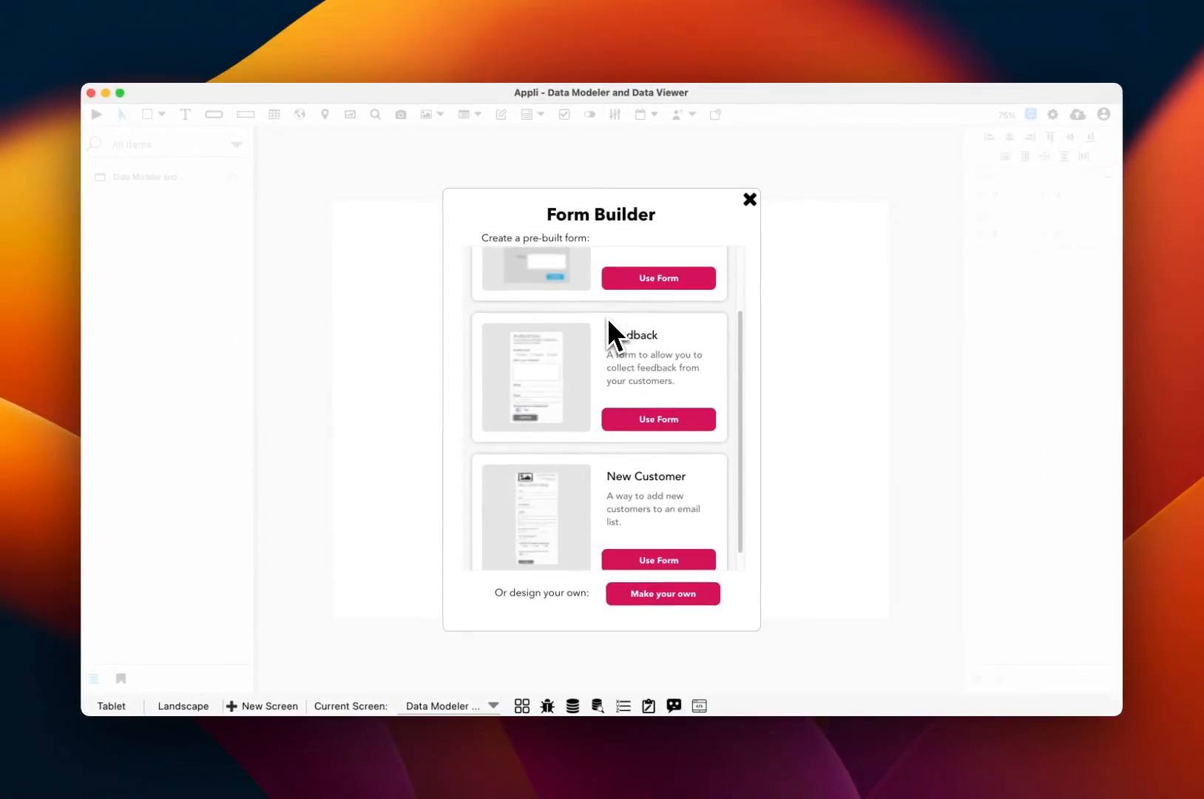
{"action": "scroll", "coordinate": [608, 317], "scroll_direction": "down", "scroll_amount": 1}
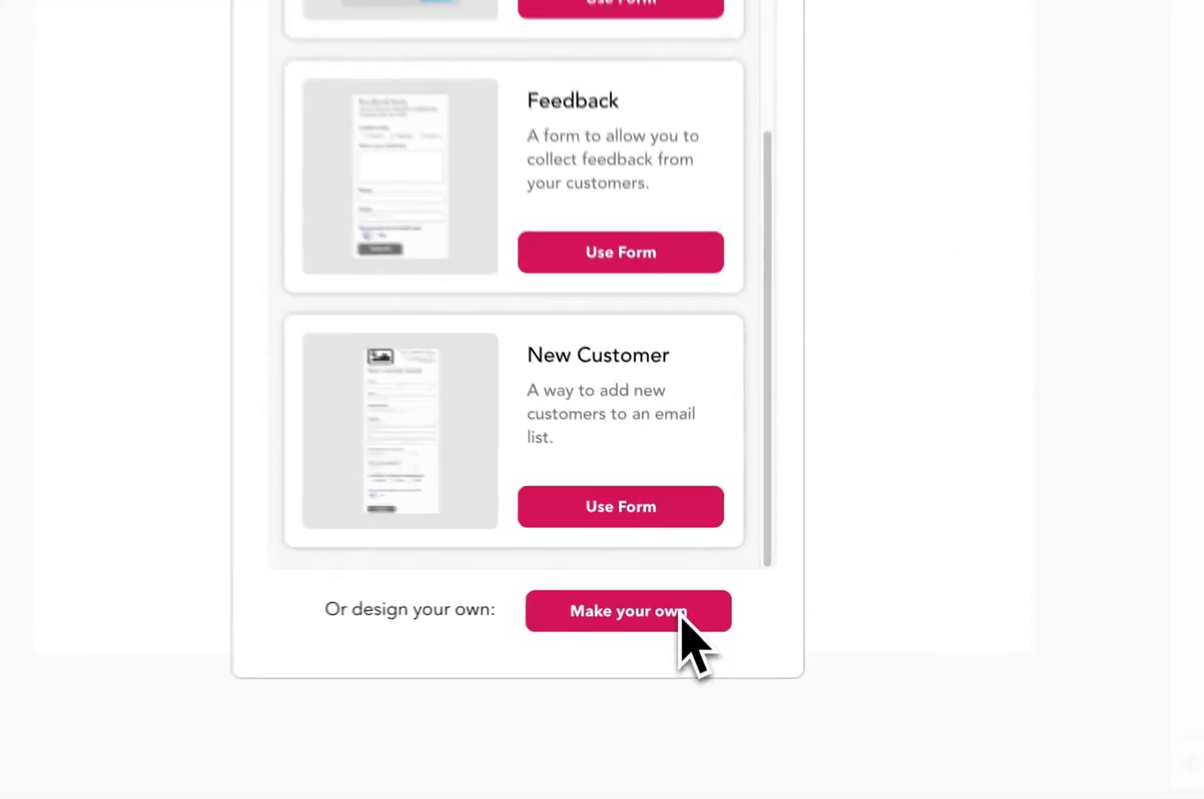
{"action": "left_click", "coordinate": [691, 595]}
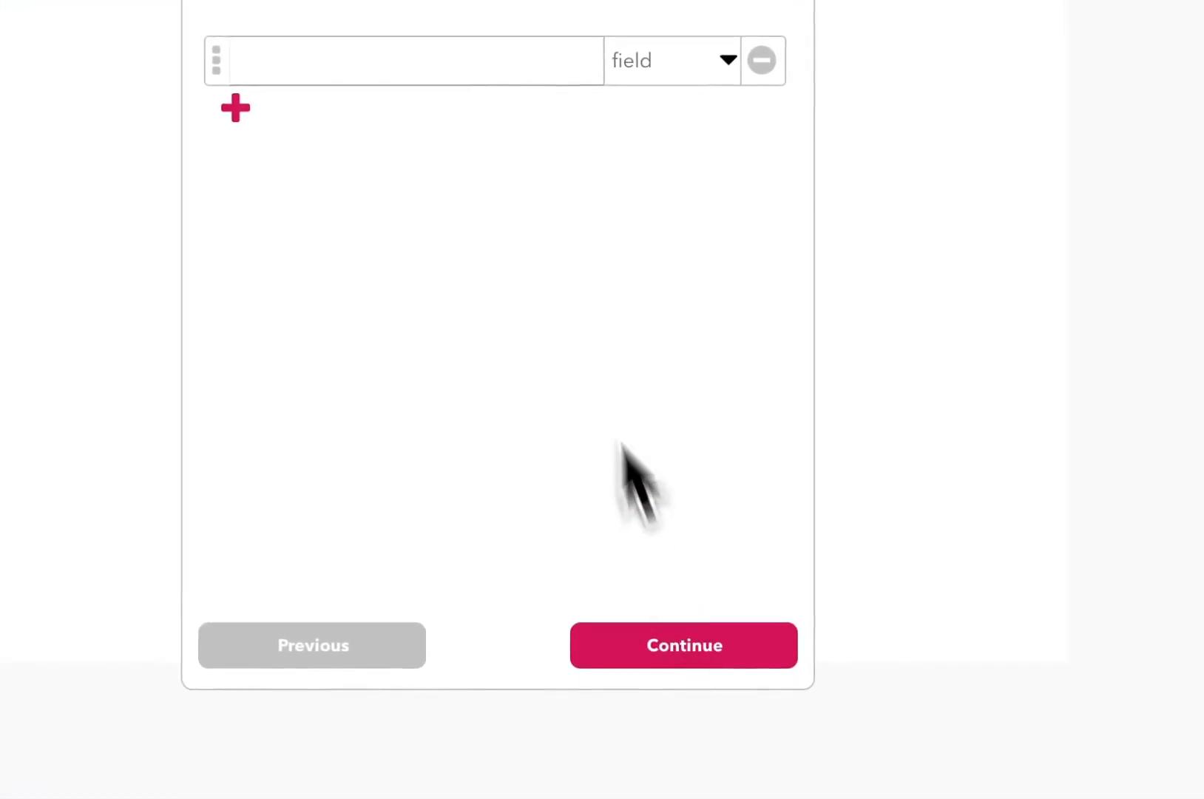
- Name the form 'Contact' and select the first field row for the Name field
{"action": "left_click", "coordinate": [559, 235]}
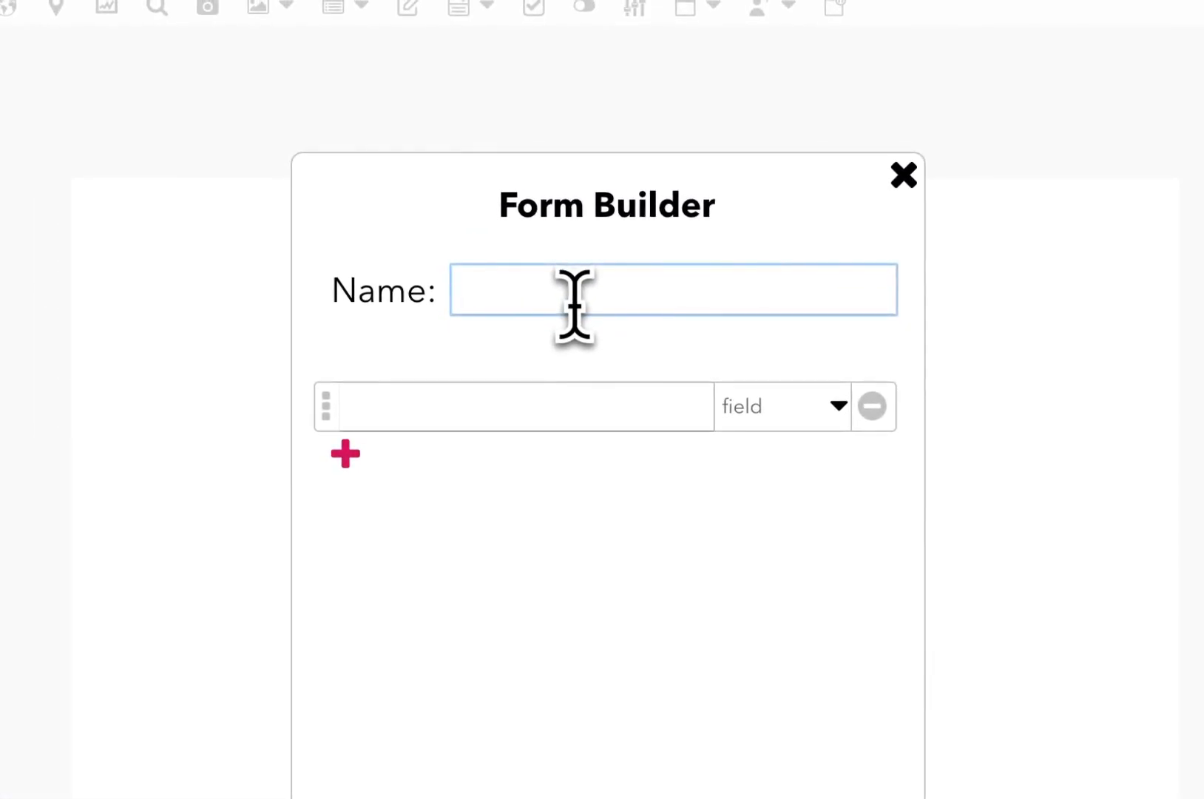
{"action": "type", "text": "Contactr"}
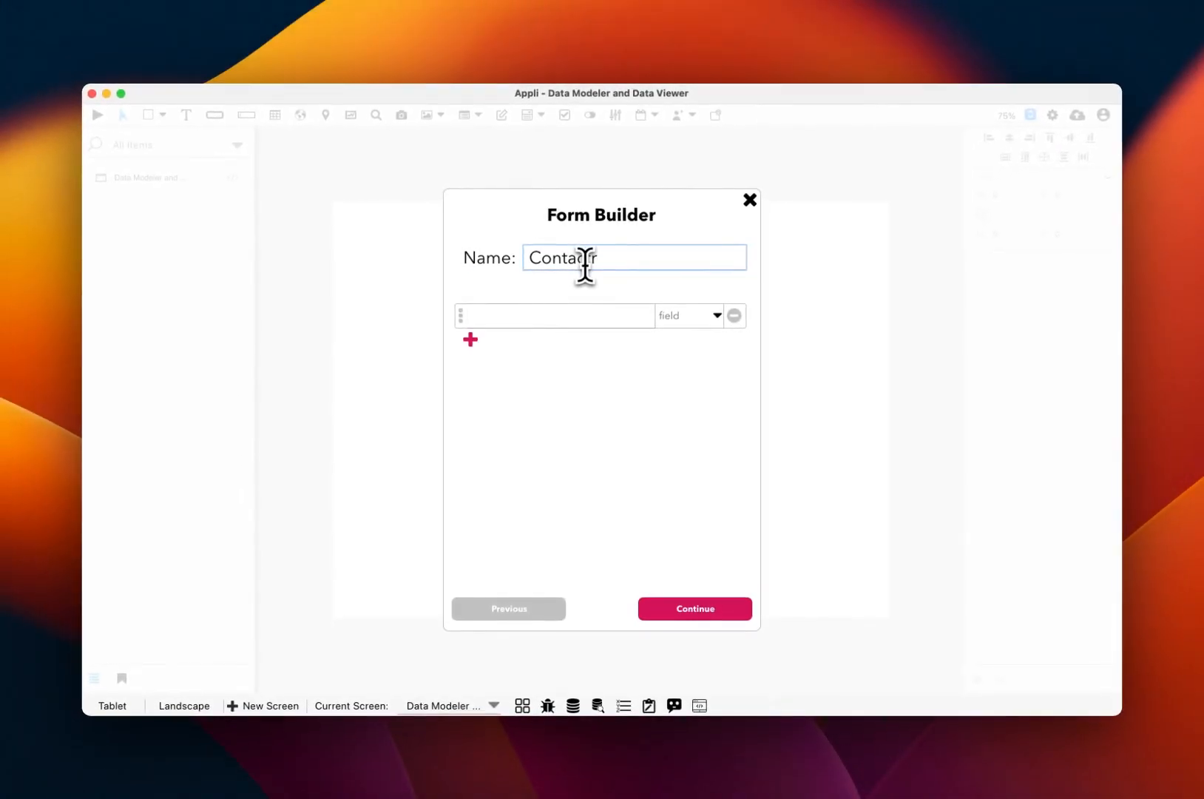
{"action": "key", "text": "BackSpace"}
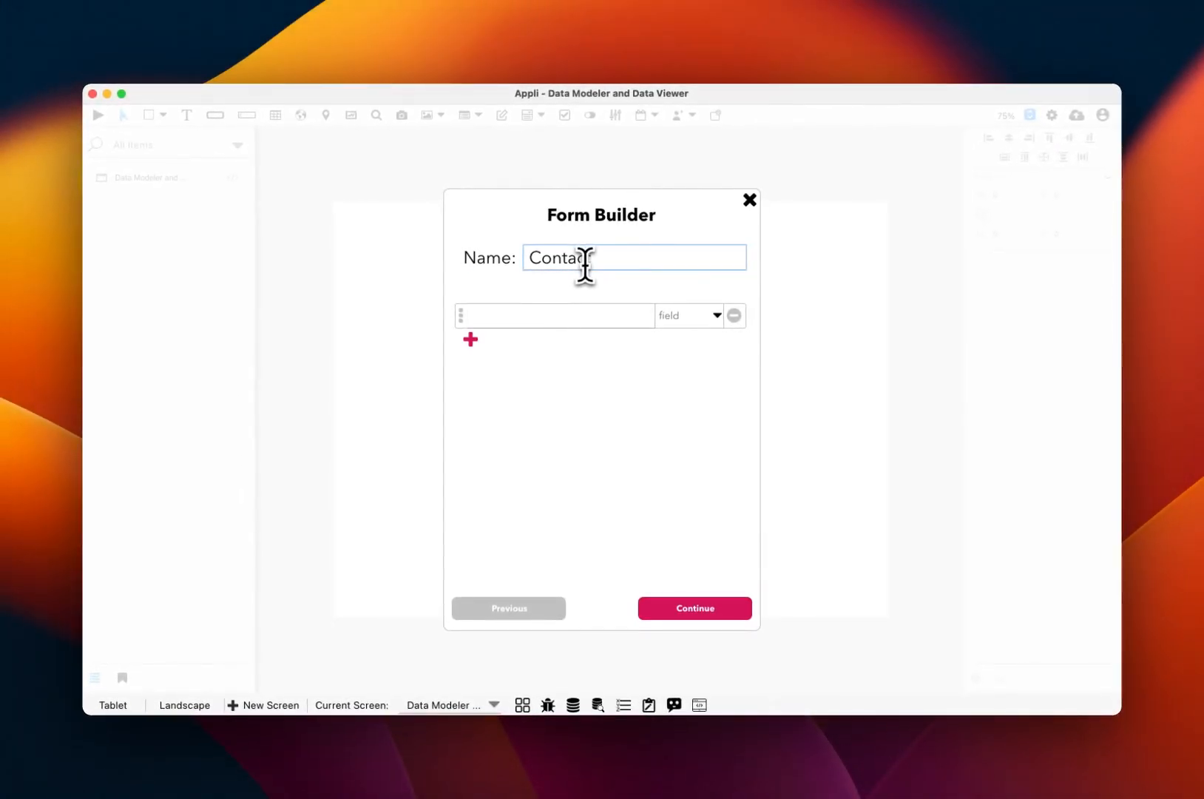
{"action": "left_click", "coordinate": [532, 315]}
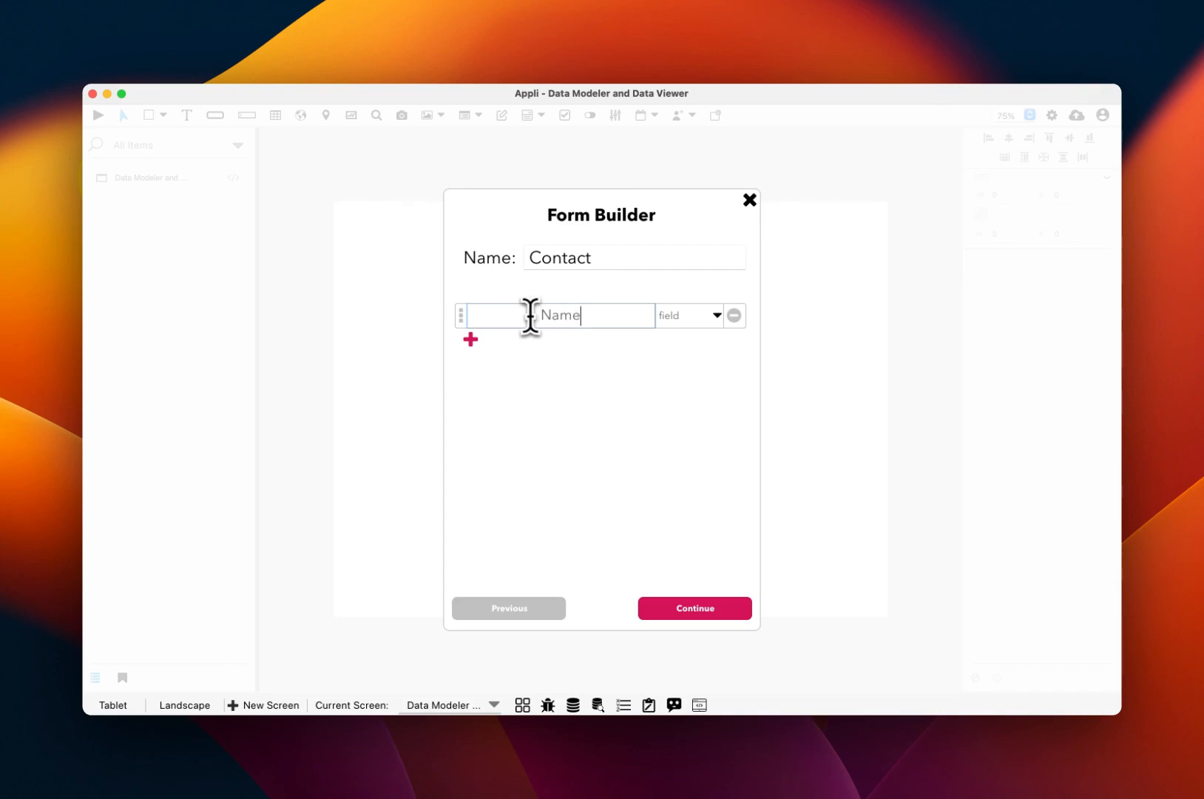
- Add an Email field and a Favorite Color field with dropdown input type
{"action": "left_click", "coordinate": [477, 342]}
{"action": "type", "text": "Email"}
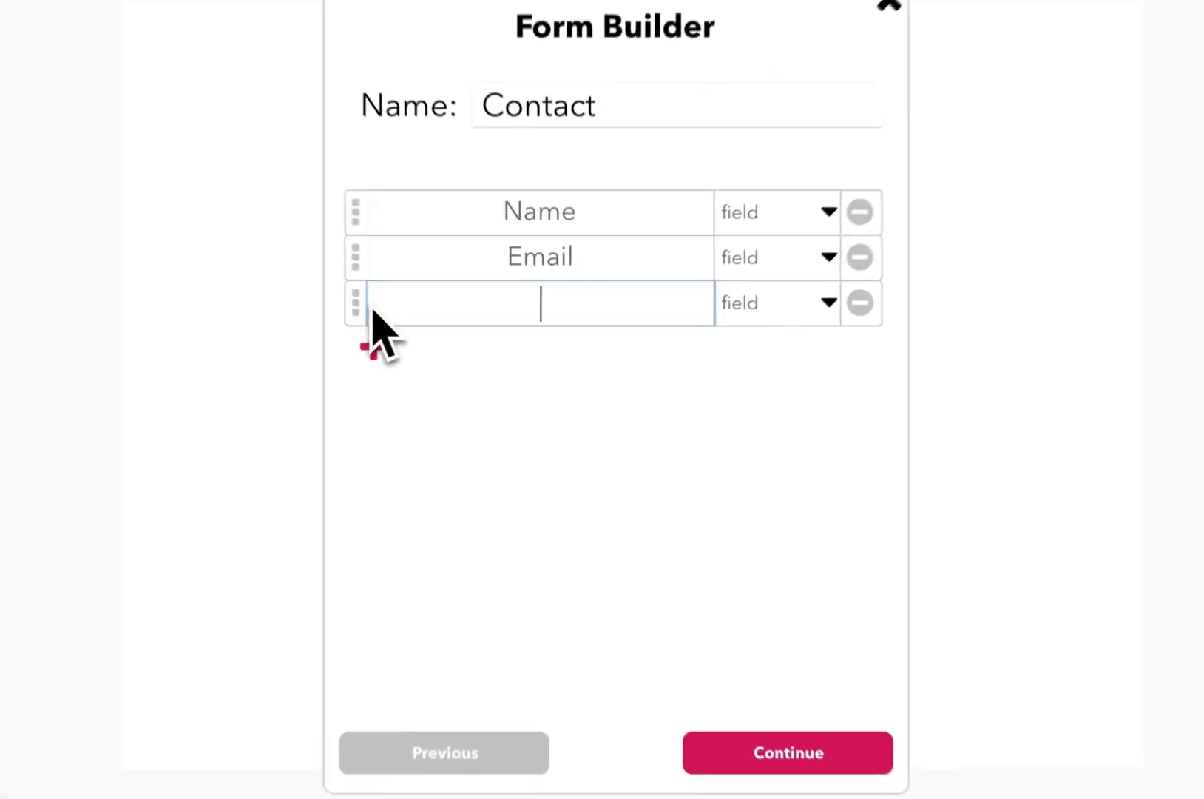
{"action": "left_click", "coordinate": [470, 363]}
{"action": "type", "text": "Favorite Color"}
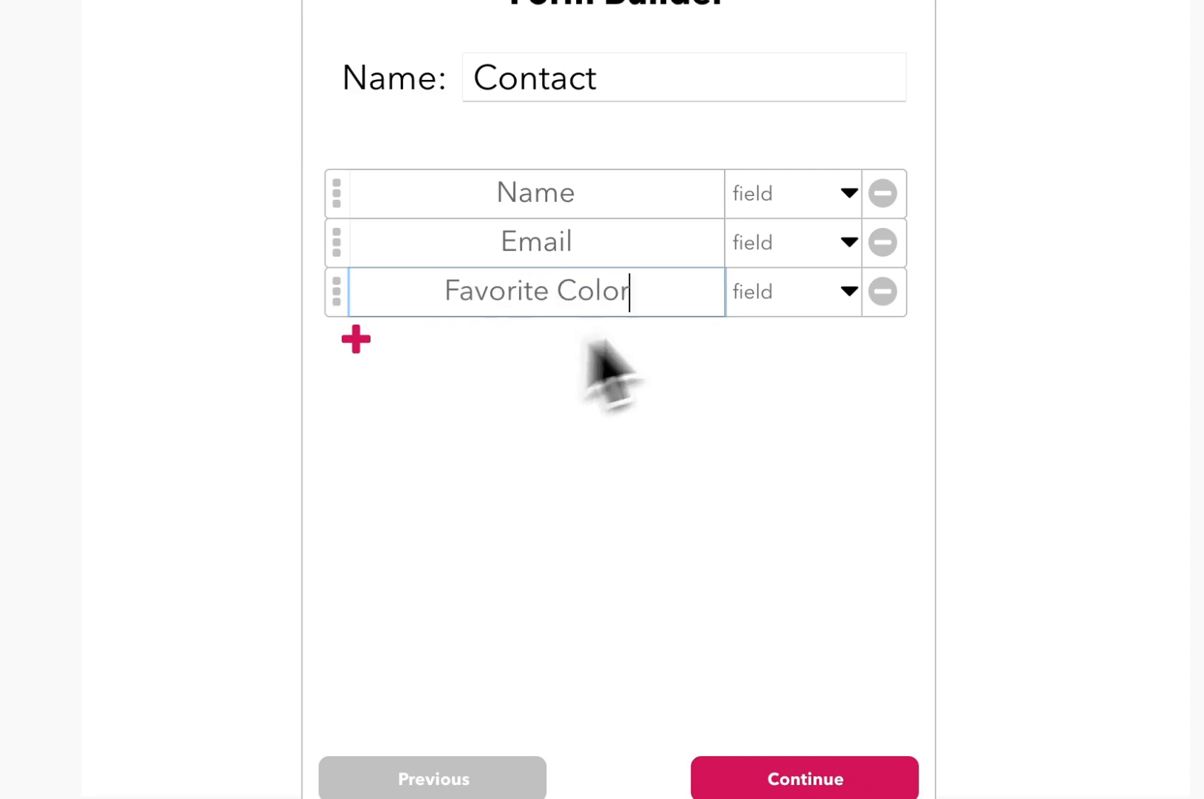
{"action": "left_click", "coordinate": [848, 295]}
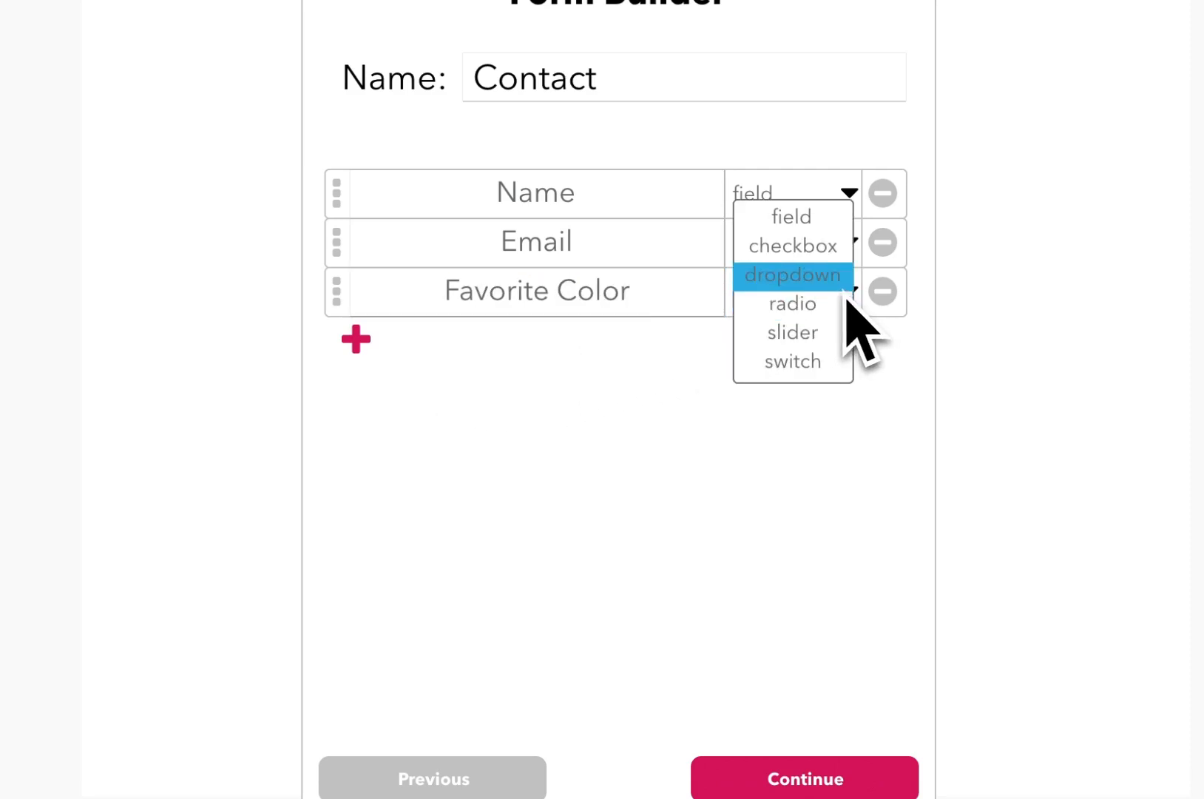
{"action": "left_click", "coordinate": [834, 287]}
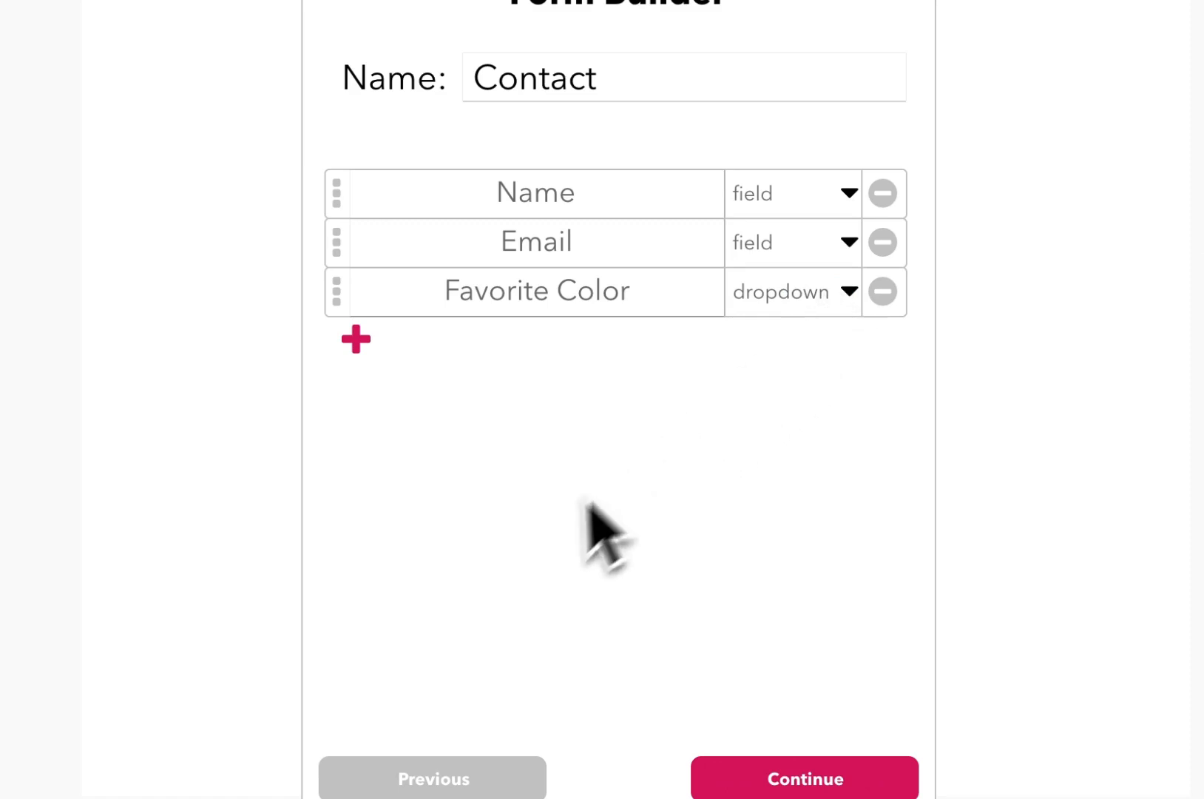
- Remove the extra empty fourth field row and continue to data binding
{"action": "left_click", "coordinate": [358, 347]}
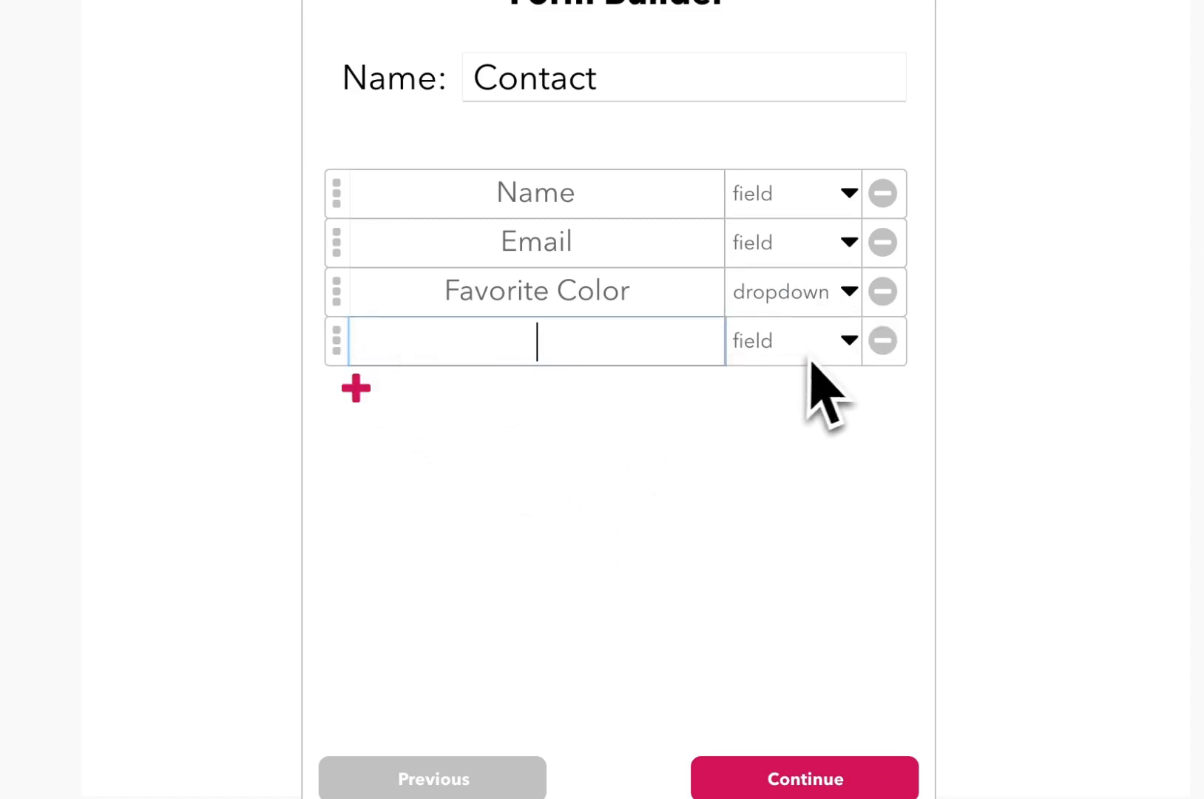
{"action": "left_click", "coordinate": [850, 361]}
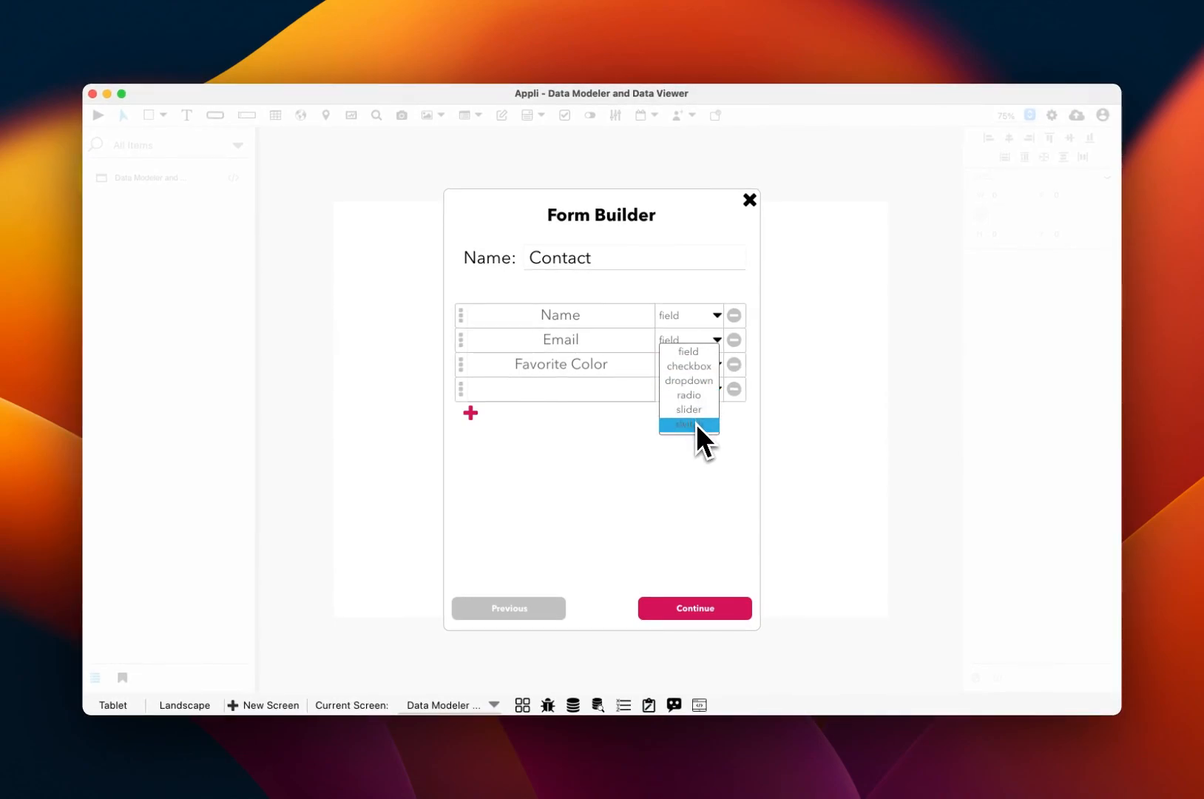
{"action": "left_click", "coordinate": [602, 396]}
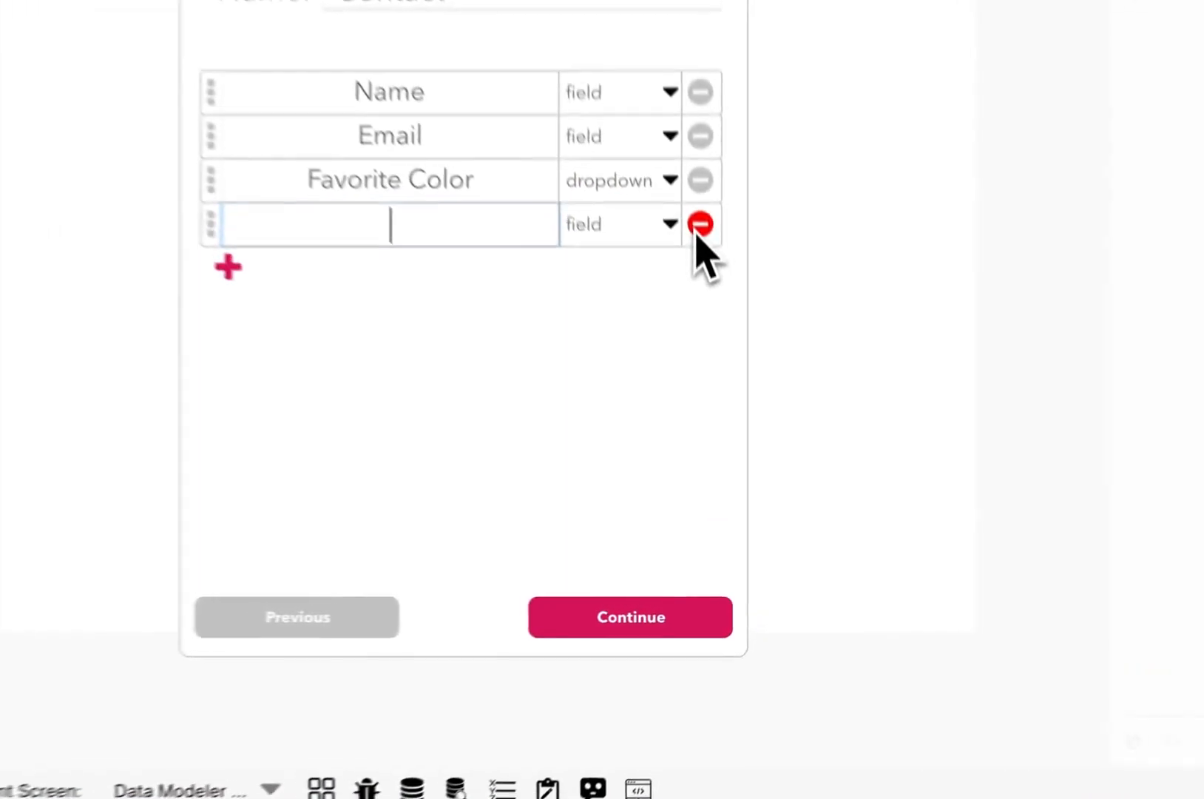
{"action": "left_click", "coordinate": [734, 389]}
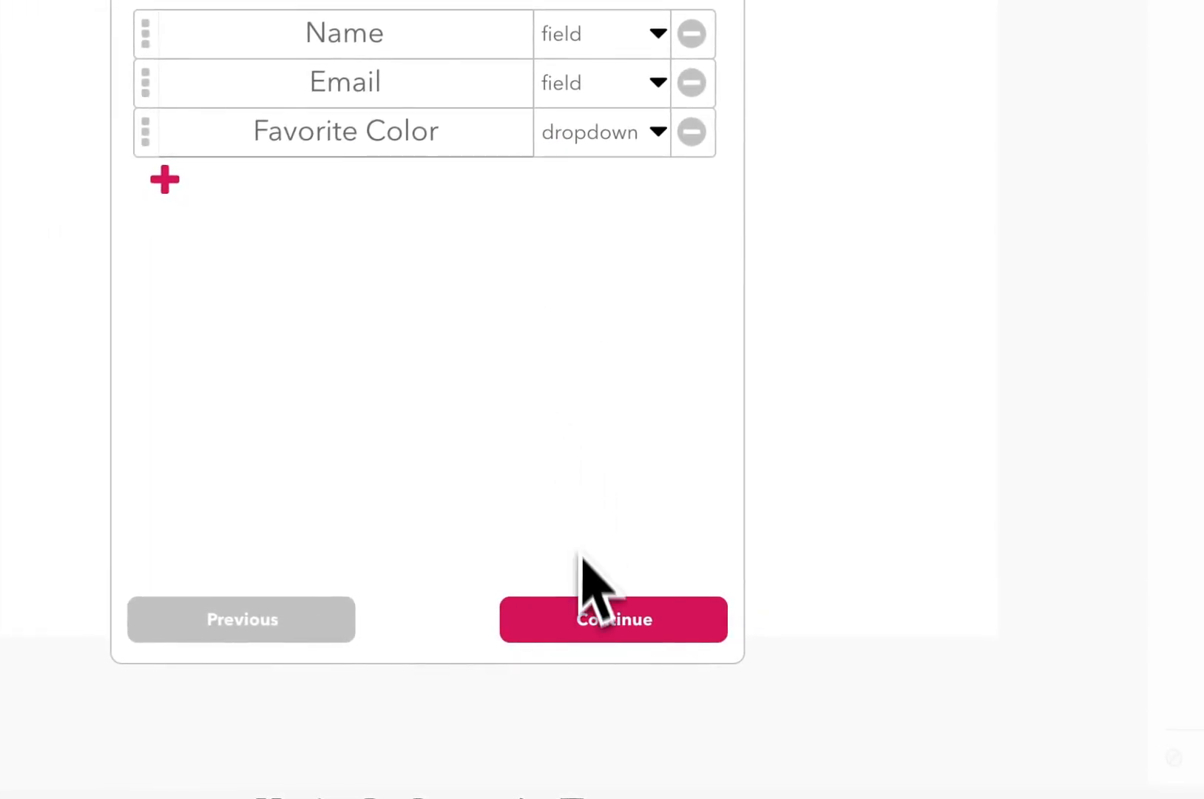
{"action": "left_click", "coordinate": [586, 618]}
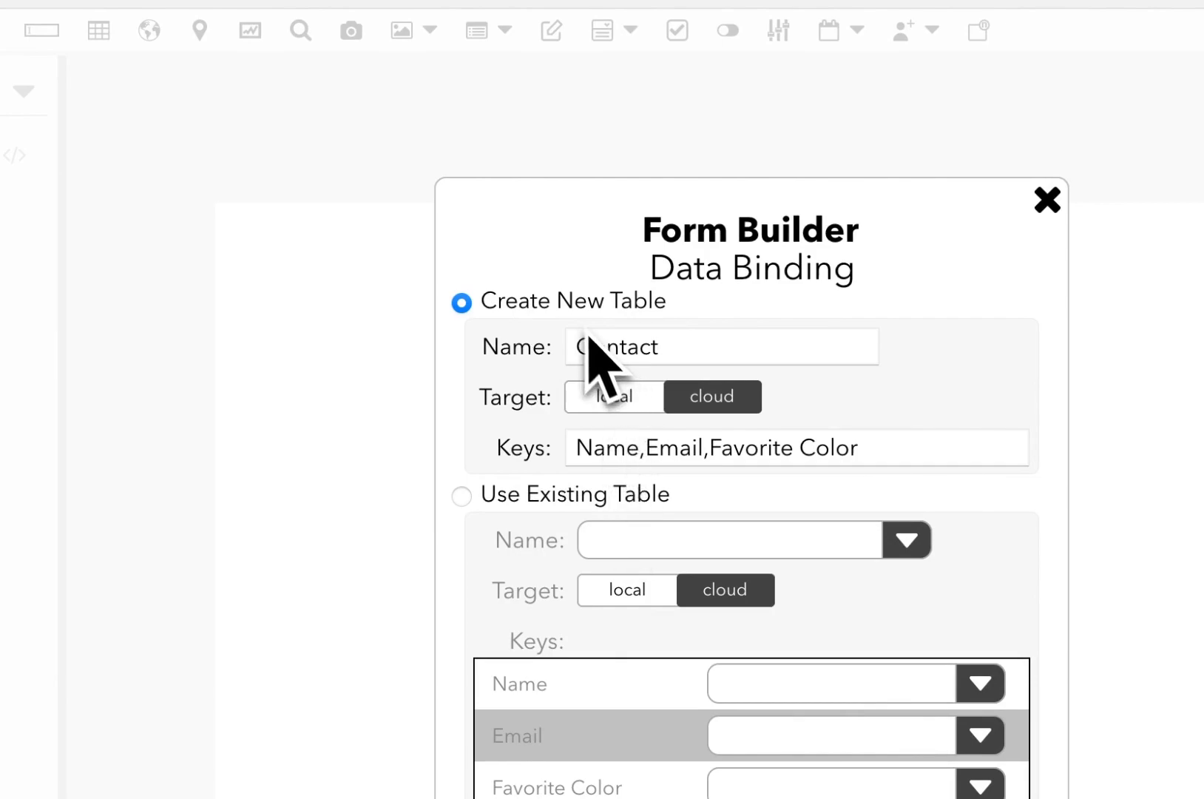
- Rename the new cloud table to 'Contacts' and continue to the Style step
{"action": "left_click", "coordinate": [686, 346]}
{"action": "type", "text": "s"}
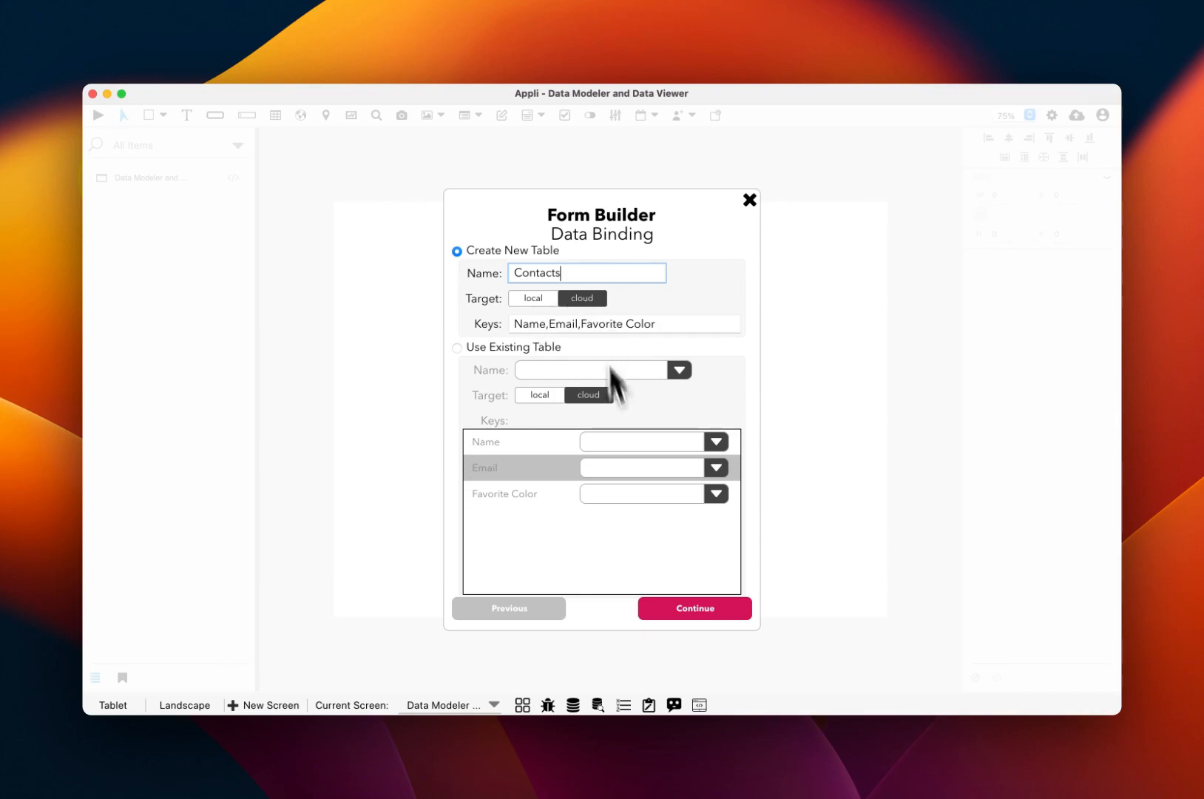
{"action": "left_click", "coordinate": [681, 612]}
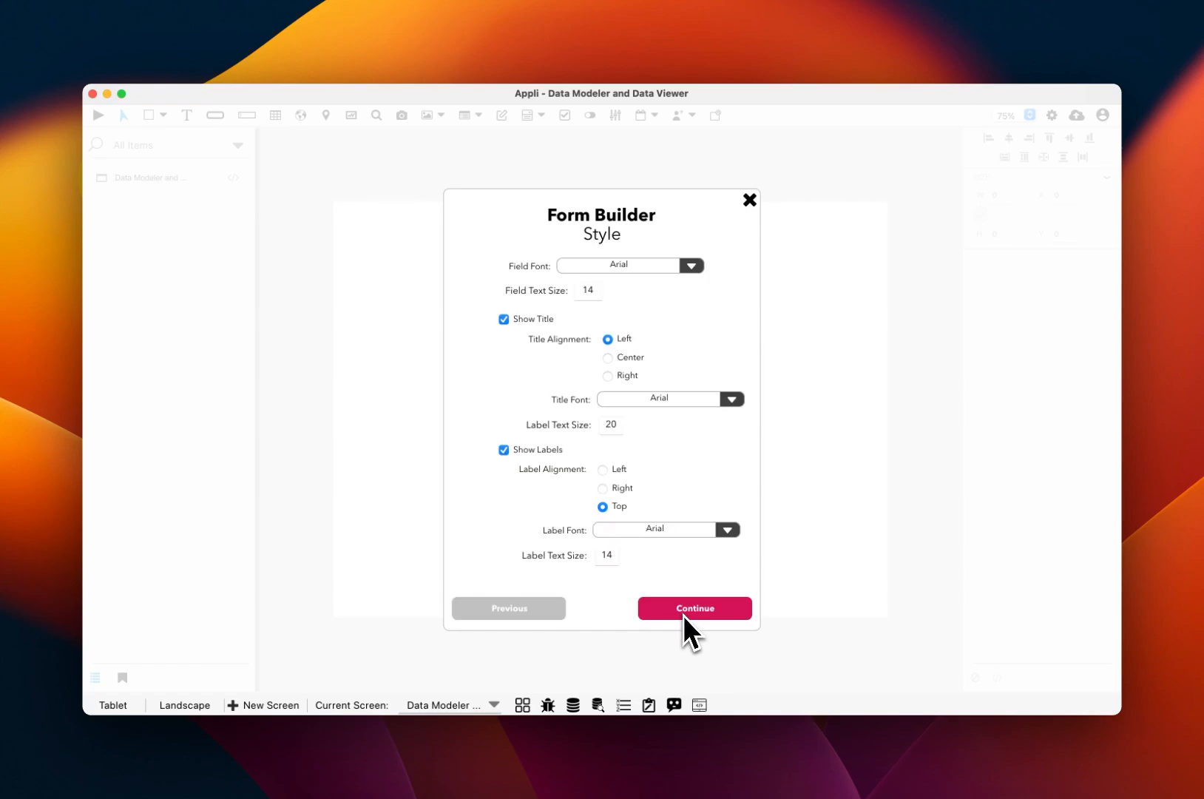
- Accept the default Arial styling and generate the Contact form on the canvas
{"action": "left_click", "coordinate": [683, 611]}
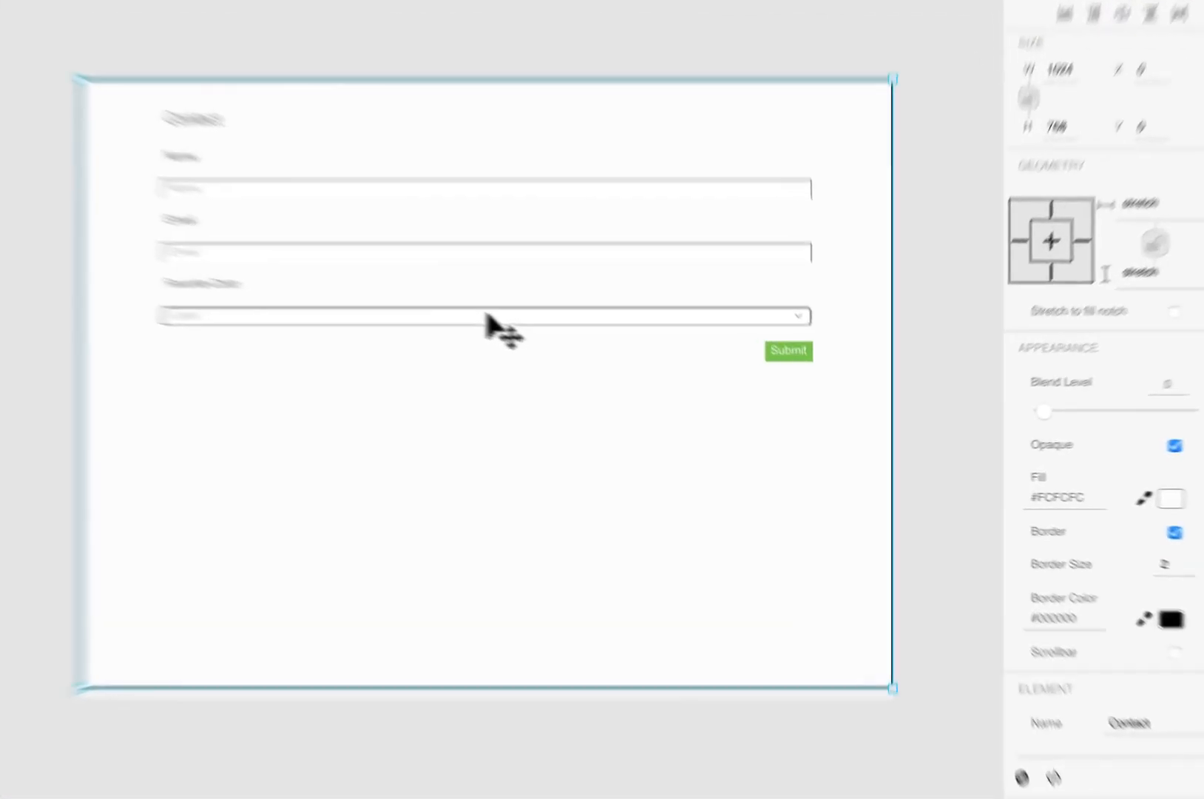
- Set the Favorite Color dropdown's first options to Blue / blue and Green / green
{"action": "left_click", "coordinate": [612, 362]}
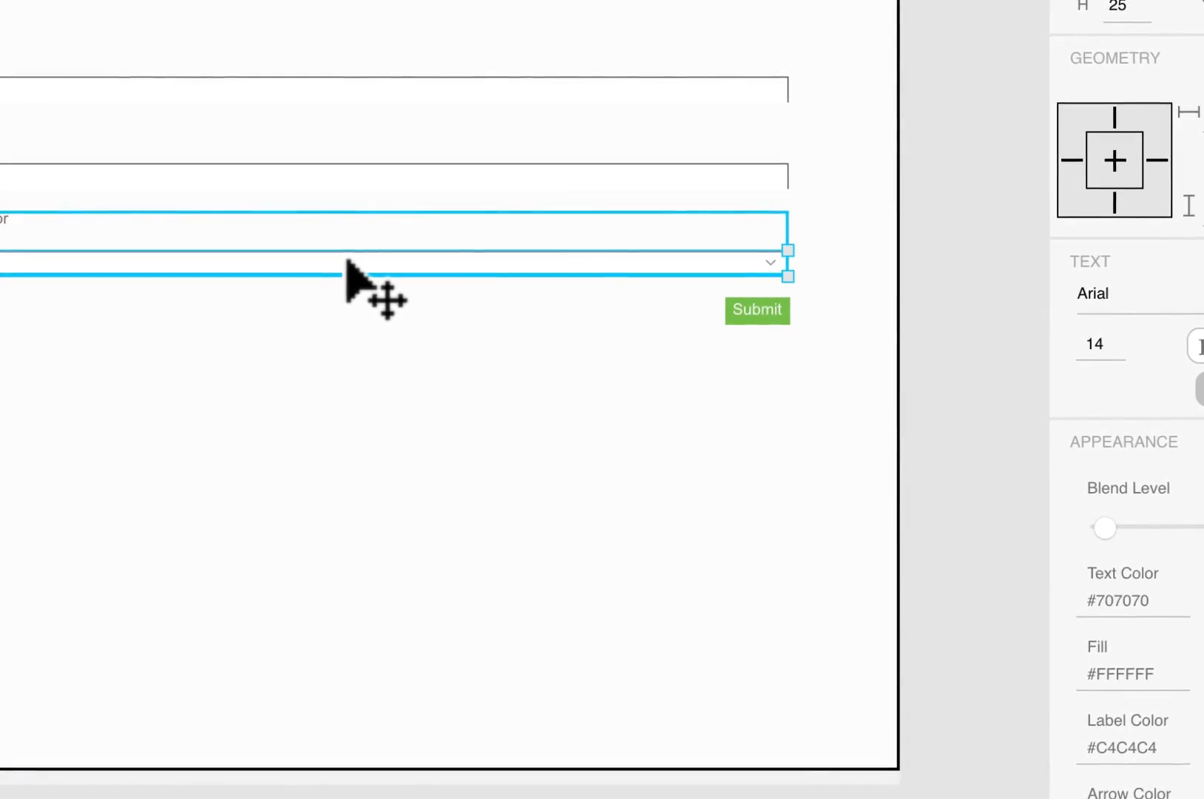
{"action": "scroll", "coordinate": [1015, 309], "scroll_direction": "down", "scroll_amount": 5}
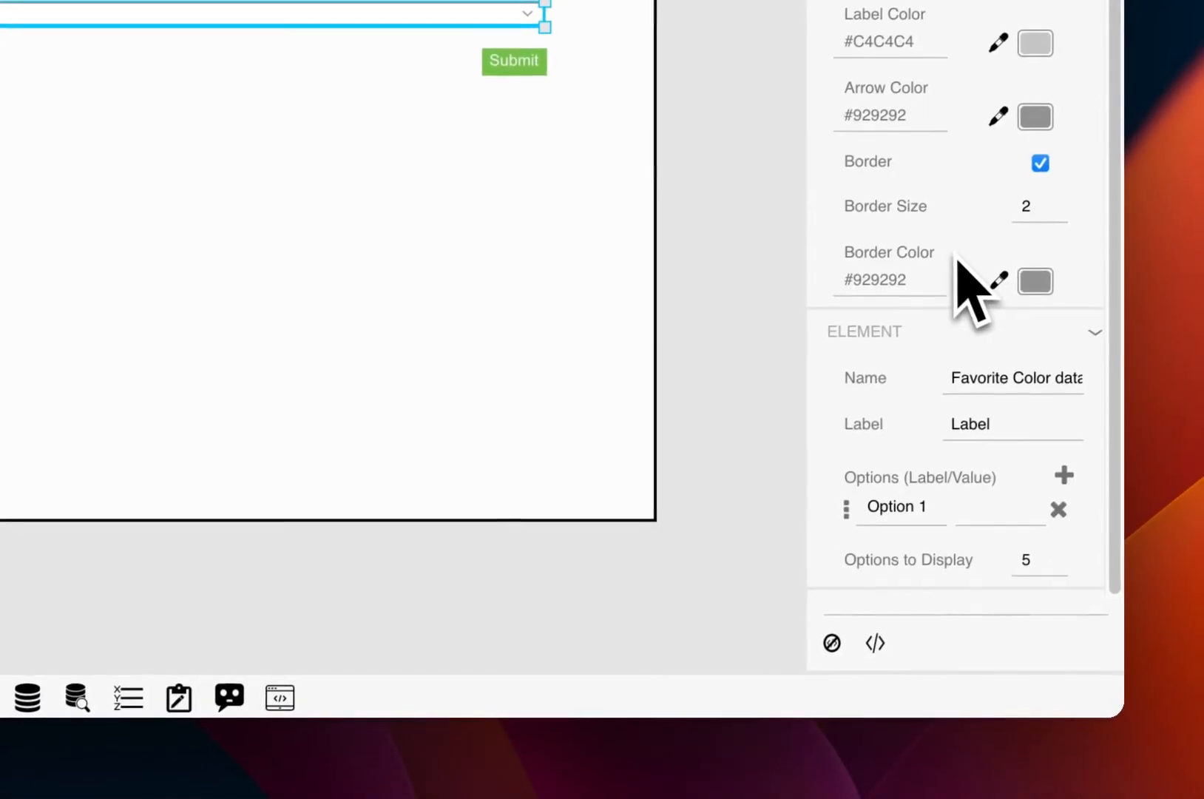
{"action": "double_click", "coordinate": [894, 506]}
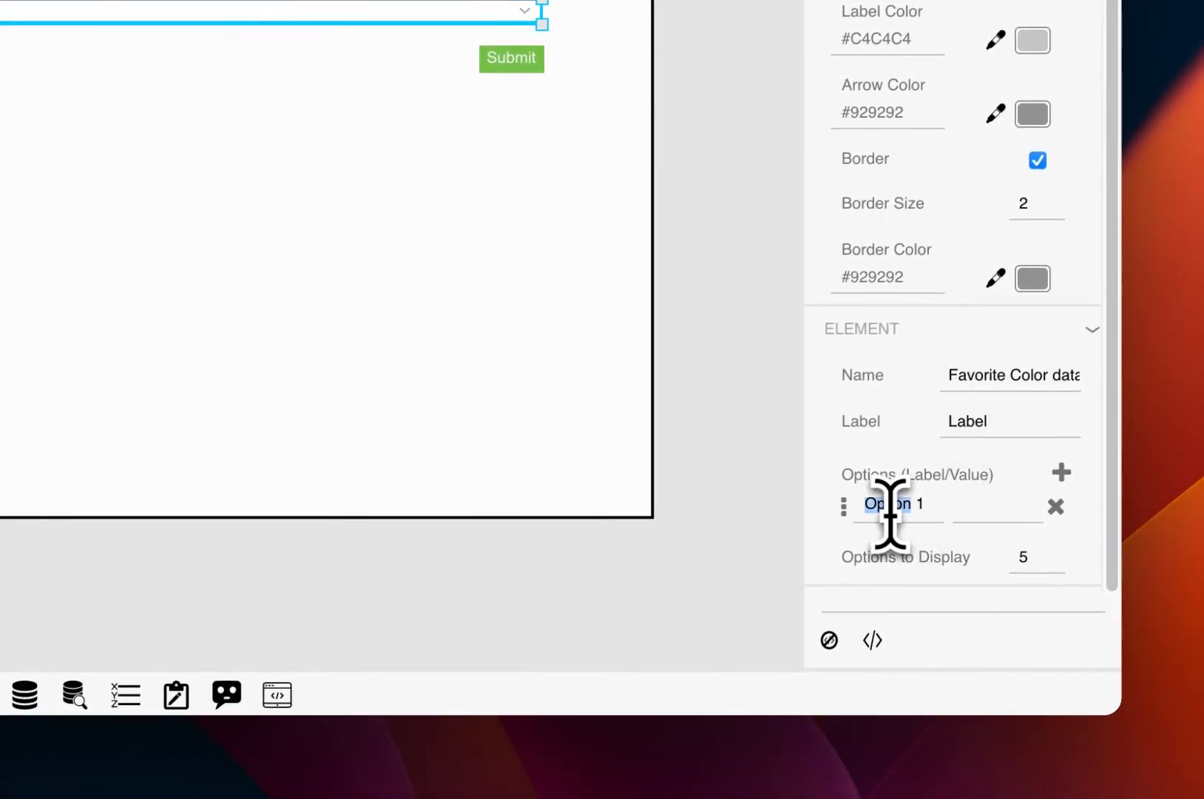
{"action": "type", "text": "Blue"}
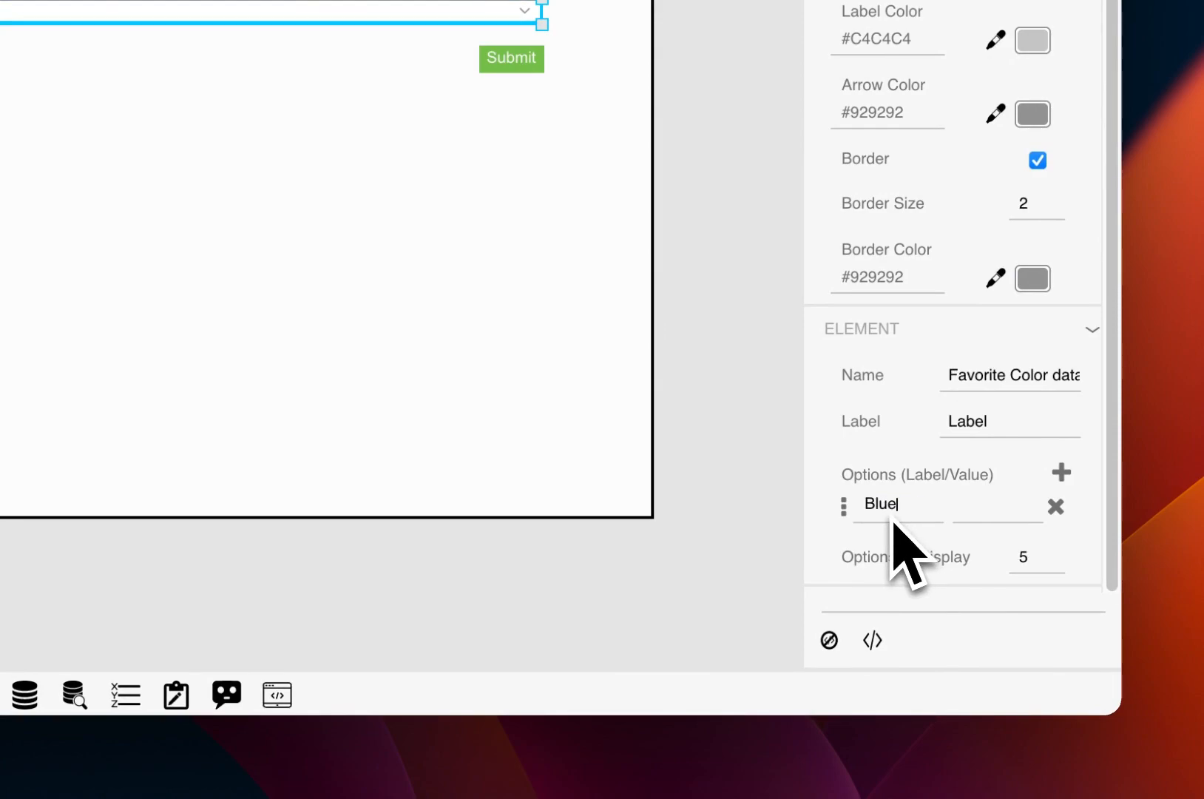
{"action": "left_click", "coordinate": [1004, 506]}
{"action": "type", "text": "blue"}
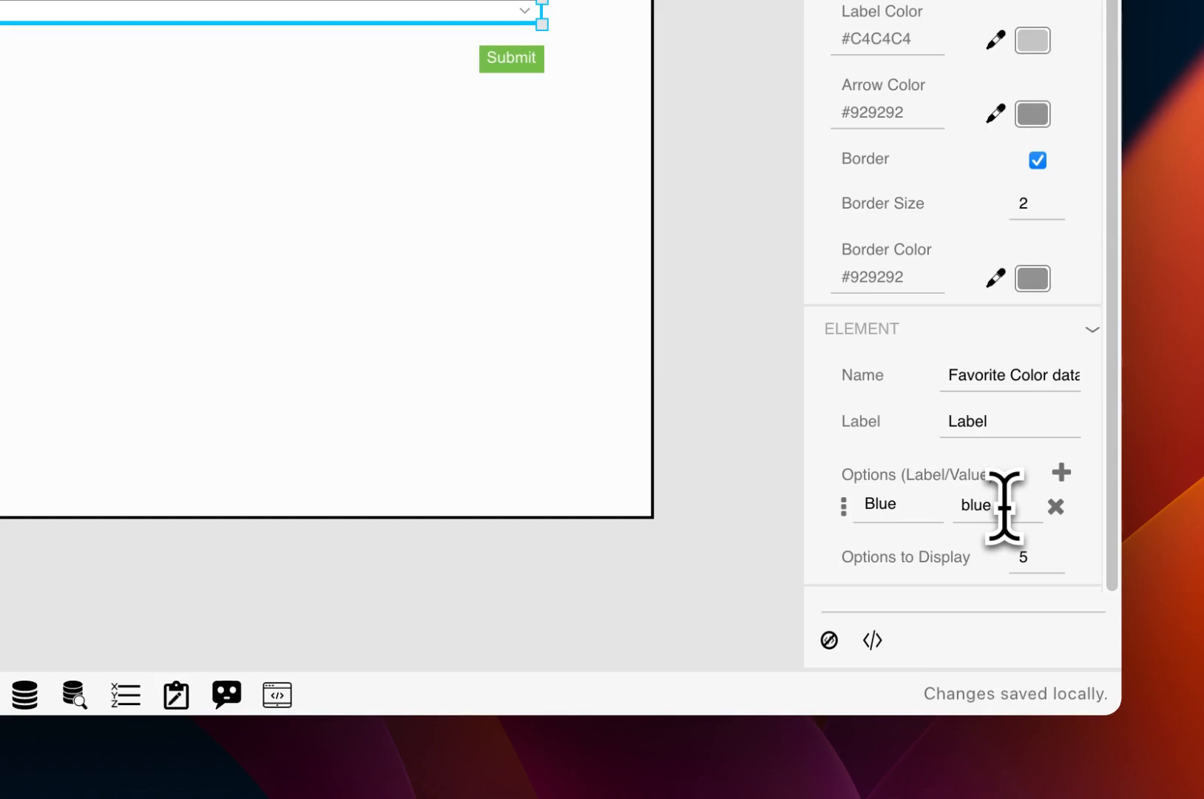
{"action": "left_click", "coordinate": [1061, 474]}
{"action": "left_click", "coordinate": [903, 542]}
{"action": "type", "text": "Gre"}
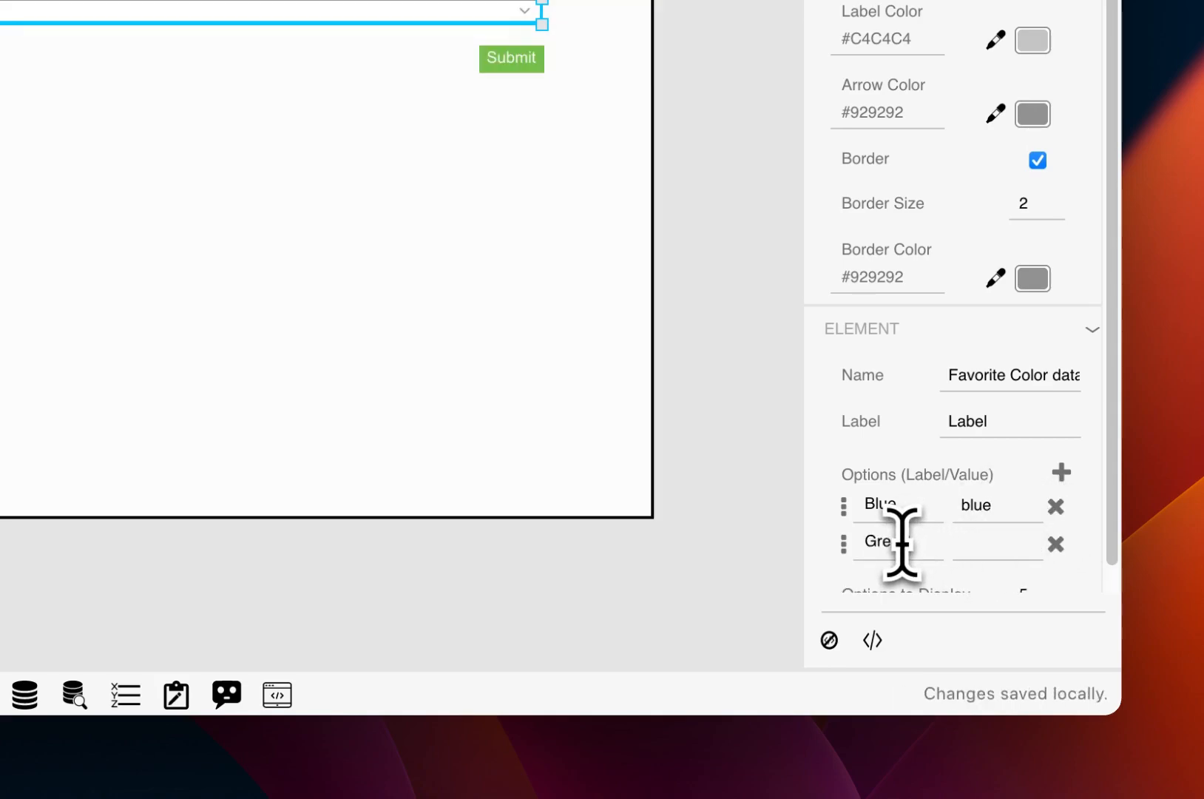
{"action": "type", "text": "en"}
{"action": "left_click", "coordinate": [976, 546]}
{"action": "type", "text": "gr"}
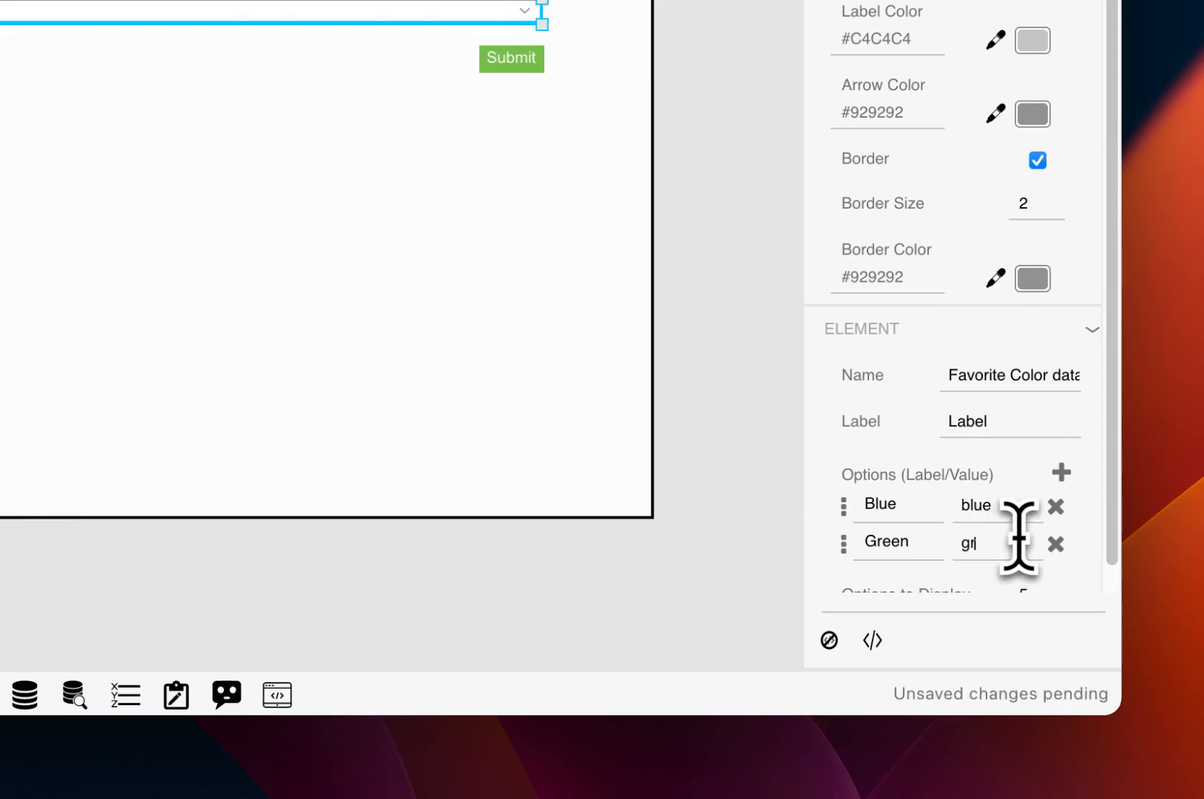
{"action": "type", "text": "een"}
- Add a third dropdown option labelled Pink with value pink
{"action": "left_click", "coordinate": [1064, 475]}
{"action": "scroll", "coordinate": [1013, 525], "scroll_direction": "down", "scroll_amount": 2}
{"action": "left_click", "coordinate": [916, 510]}
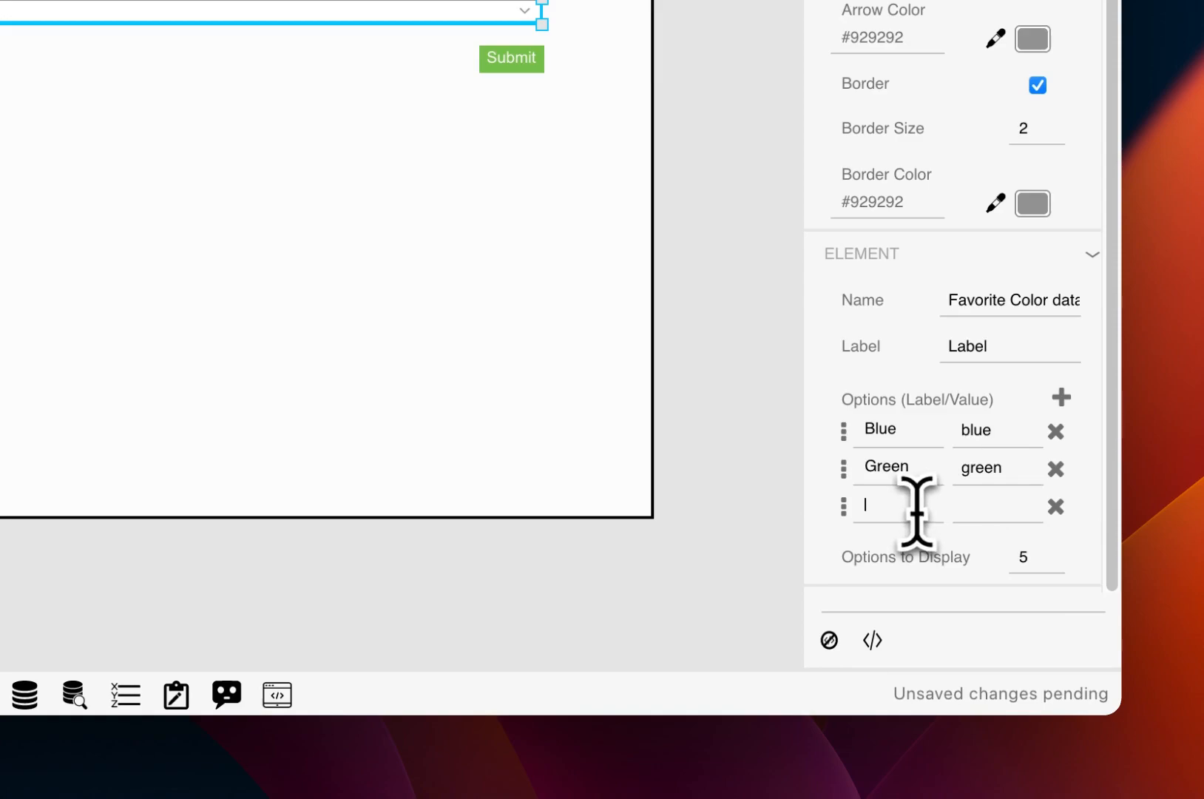
{"action": "type", "text": "Pink"}
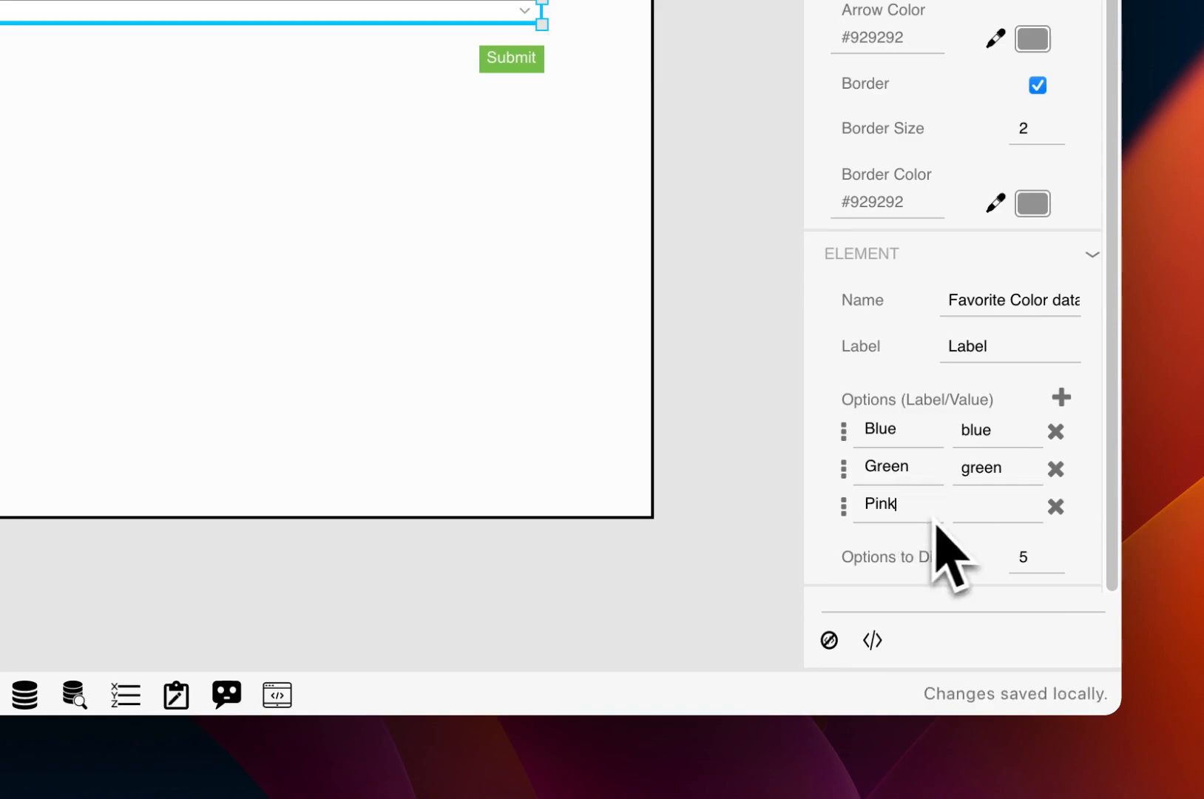
{"action": "left_click", "coordinate": [966, 515]}
{"action": "type", "text": "pink"}
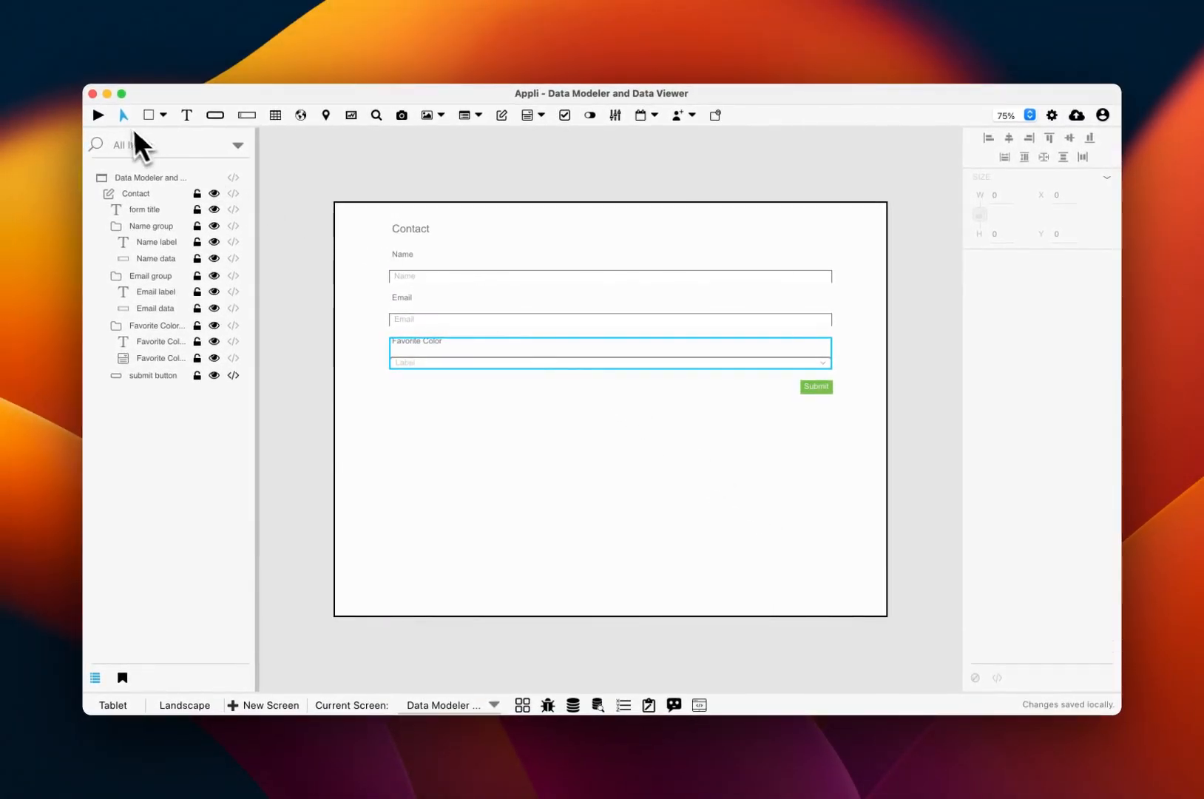
- Preview the form, enter a test contact's name and e-mail, and pick Green
{"action": "left_click", "coordinate": [99, 115]}
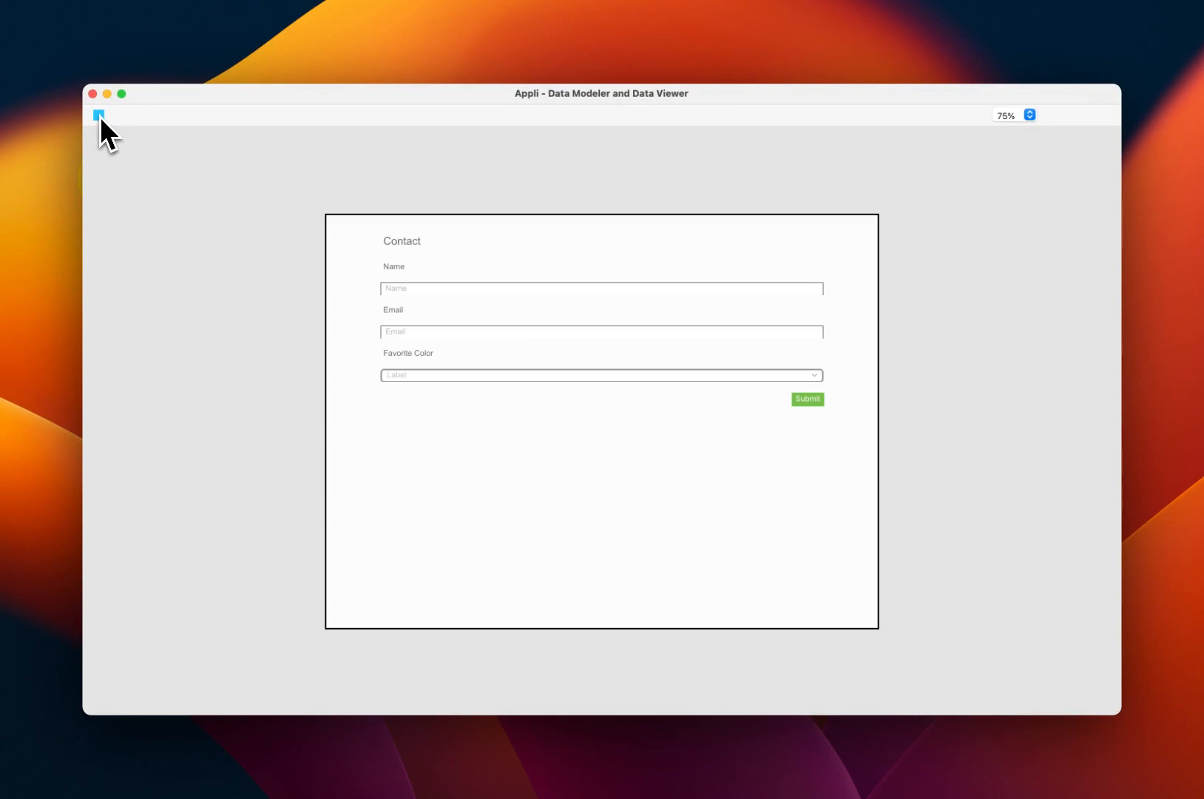
{"action": "left_click", "coordinate": [397, 287]}
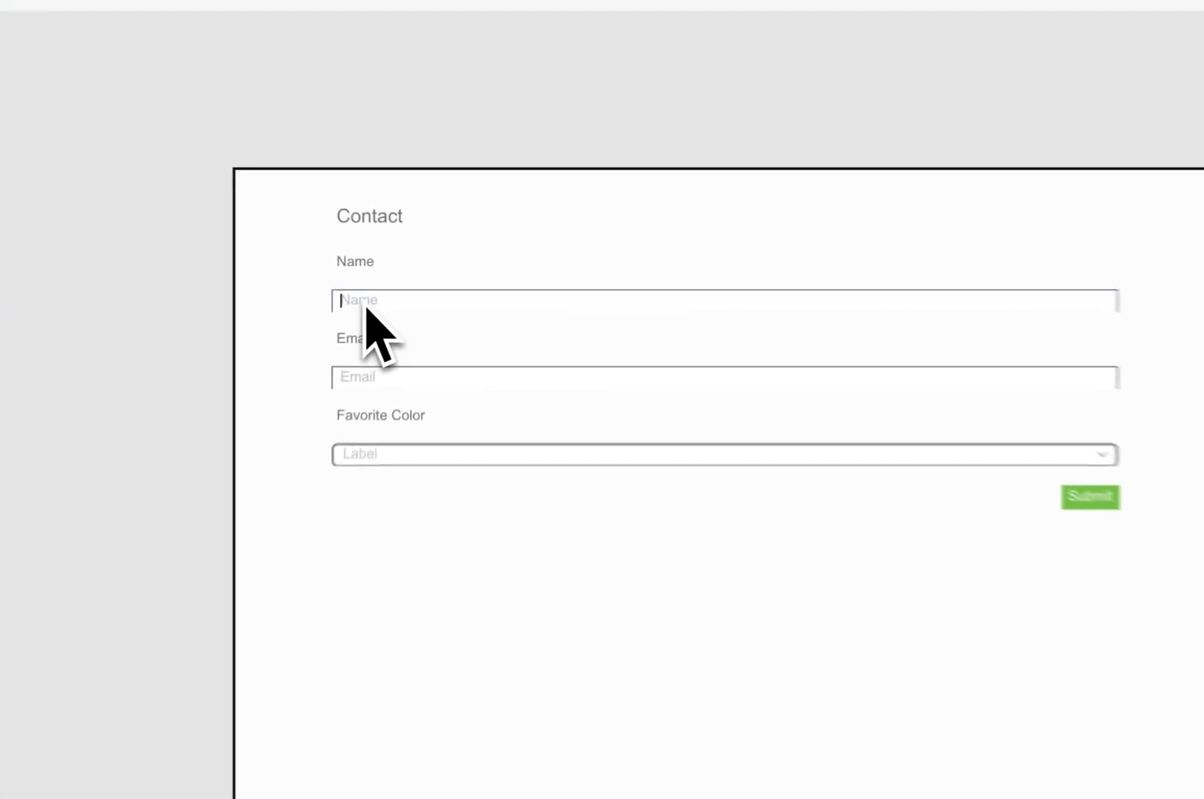
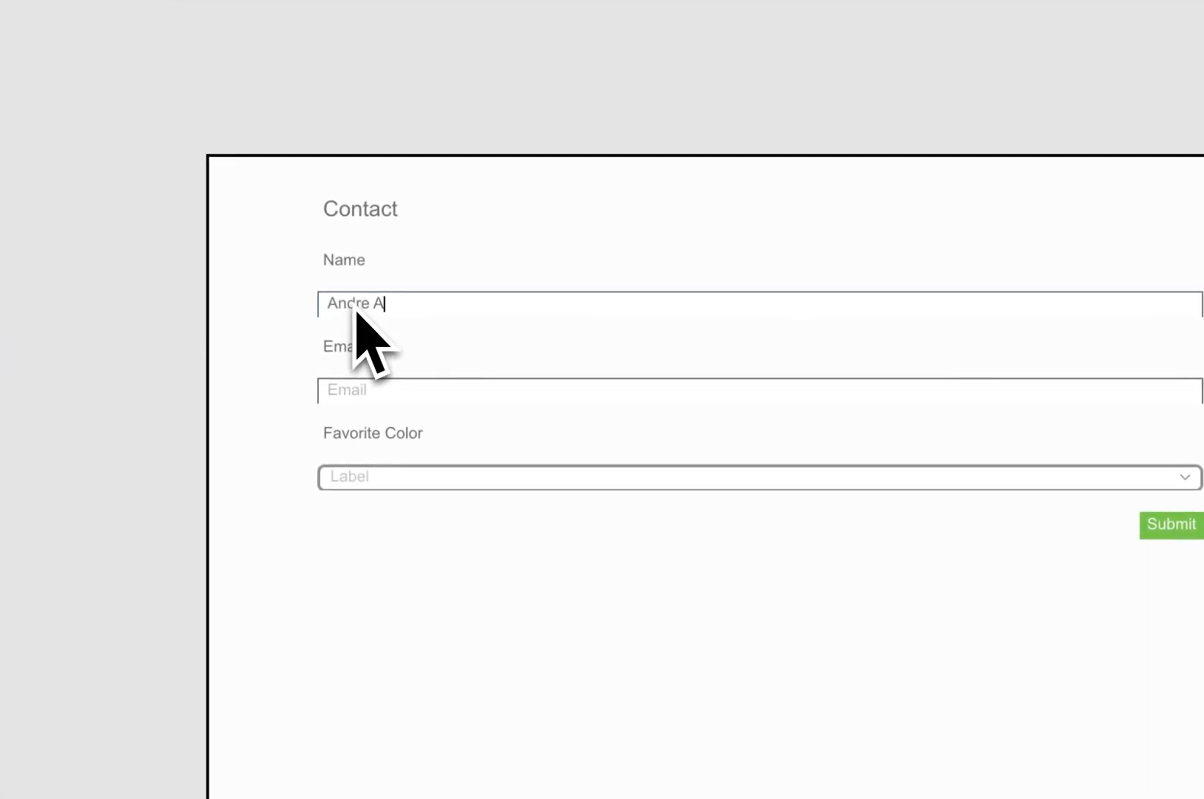
{"action": "left_click", "coordinate": [416, 402]}
{"action": "type", "text": "andre@example.com"}
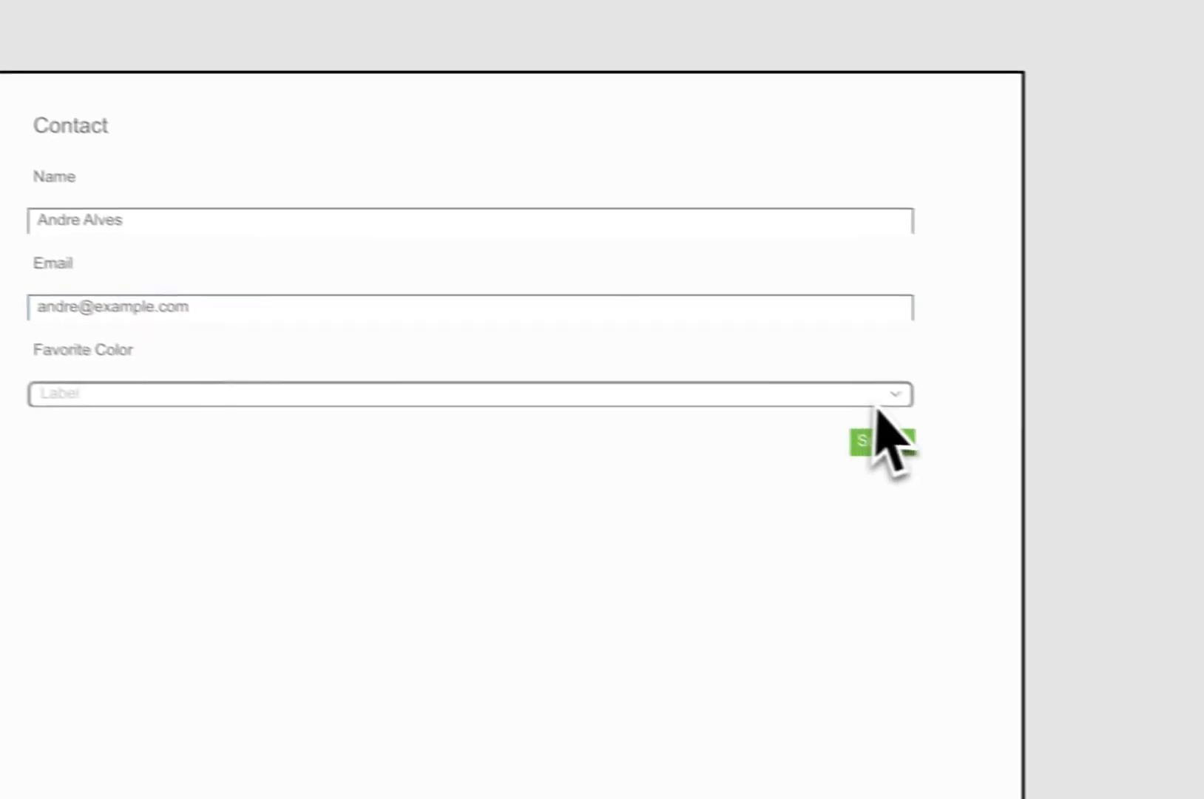
{"action": "left_click", "coordinate": [1183, 477]}
{"action": "left_click", "coordinate": [49, 441]}
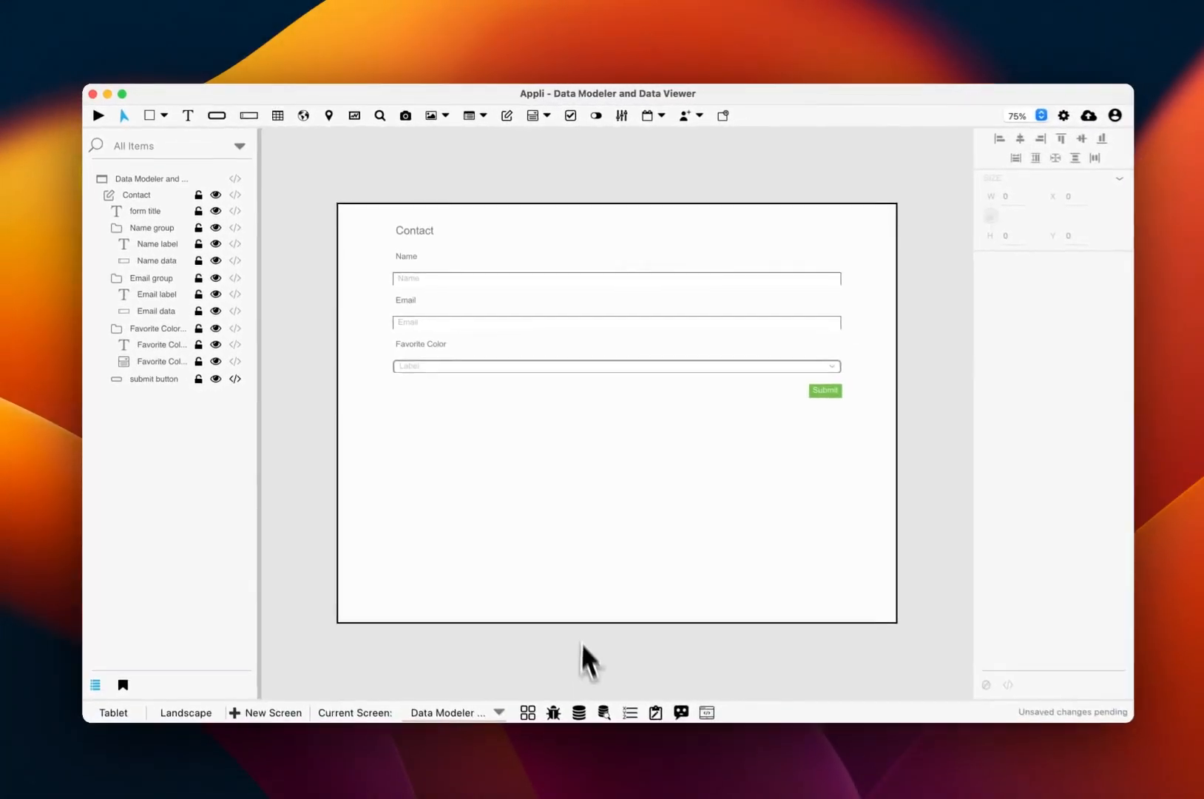
{"action": "left_click", "coordinate": [666, 786]}
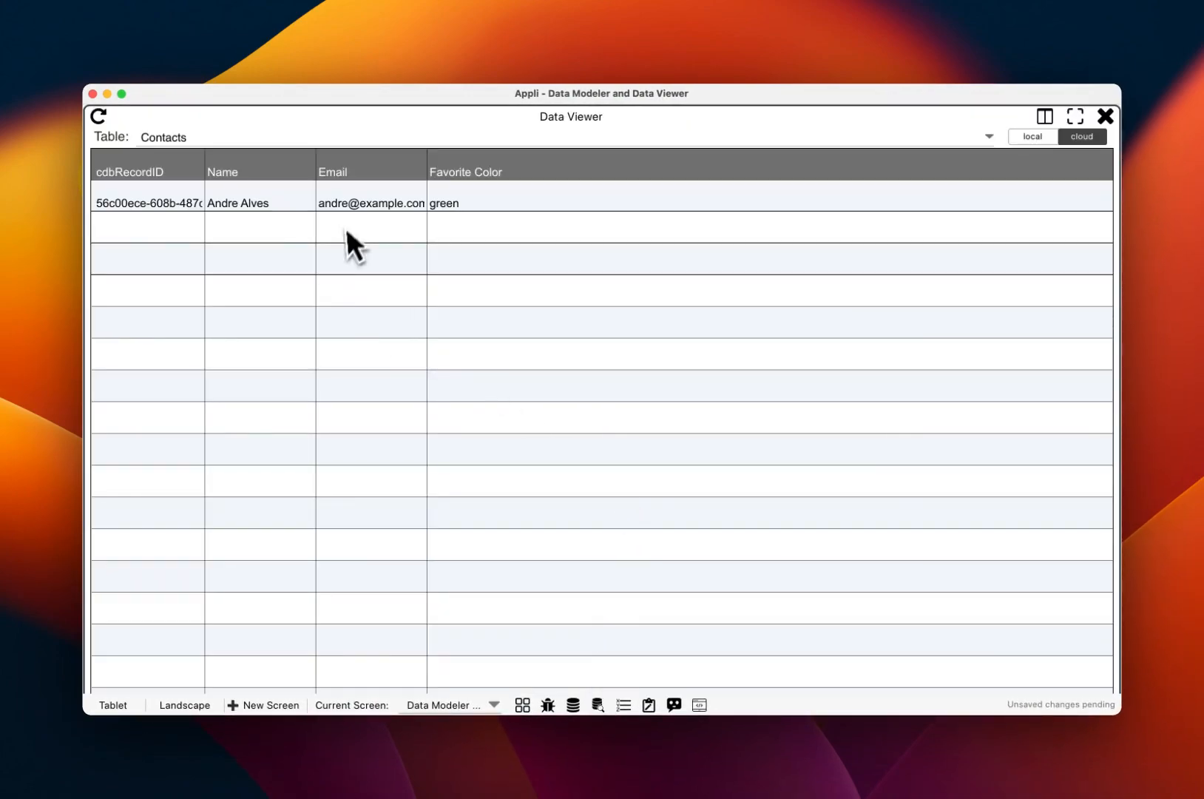
{"action": "left_click", "coordinate": [1105, 116]}
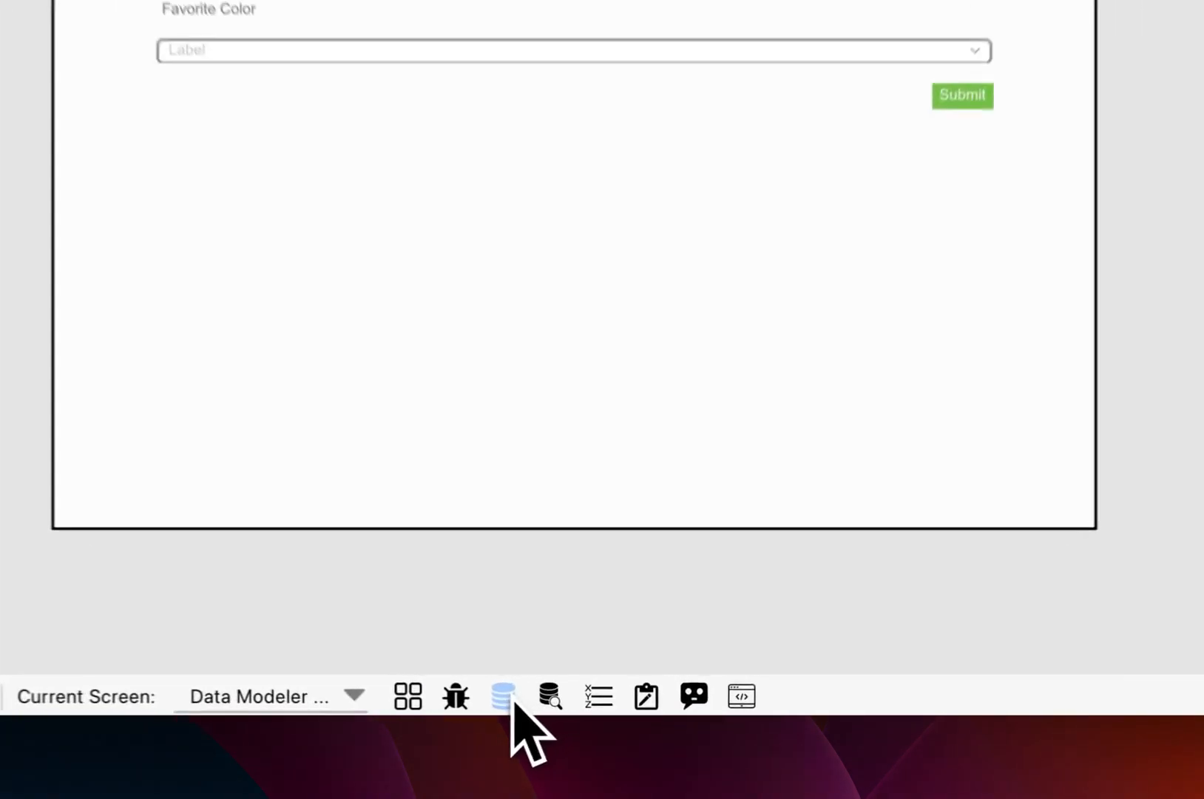
- Create a 'cheese' table with keys 'name' and 'description' in the Data Modeler
{"action": "left_click", "coordinate": [568, 702]}
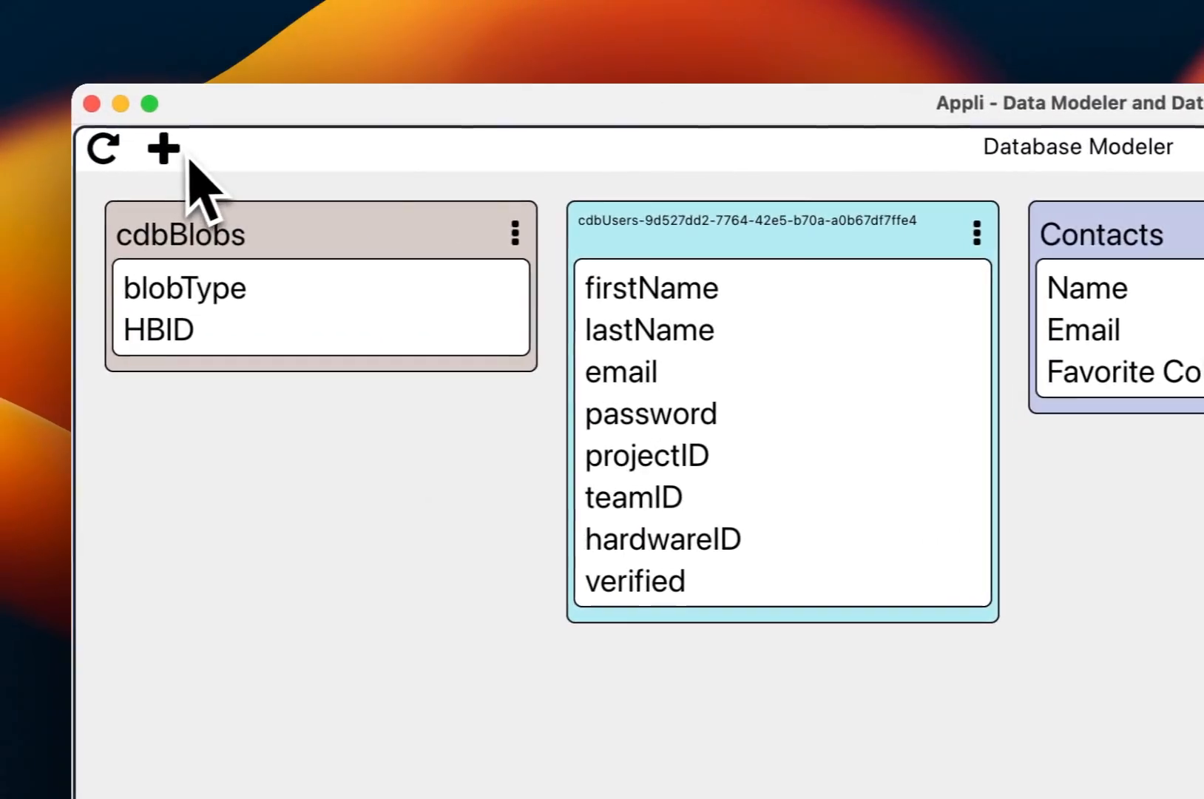
{"action": "left_click", "coordinate": [177, 151]}
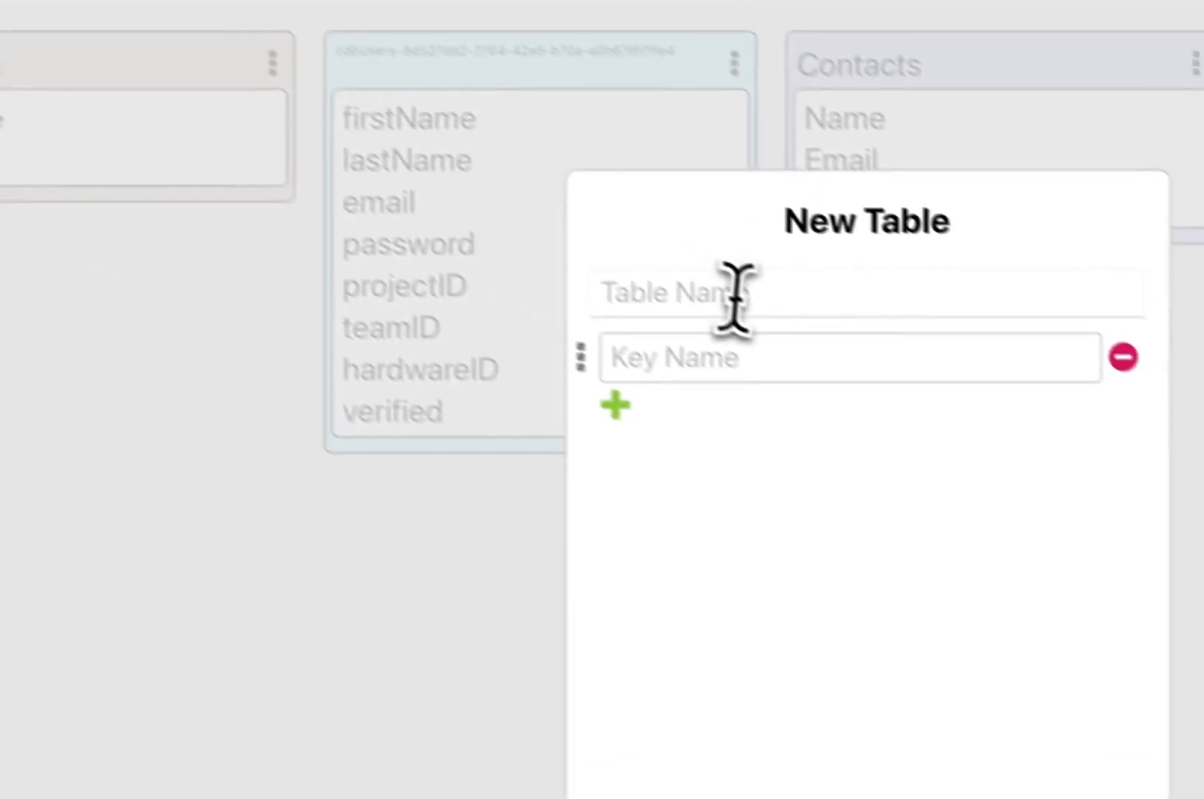
{"action": "left_click", "coordinate": [995, 465]}
{"action": "type", "text": "c"}
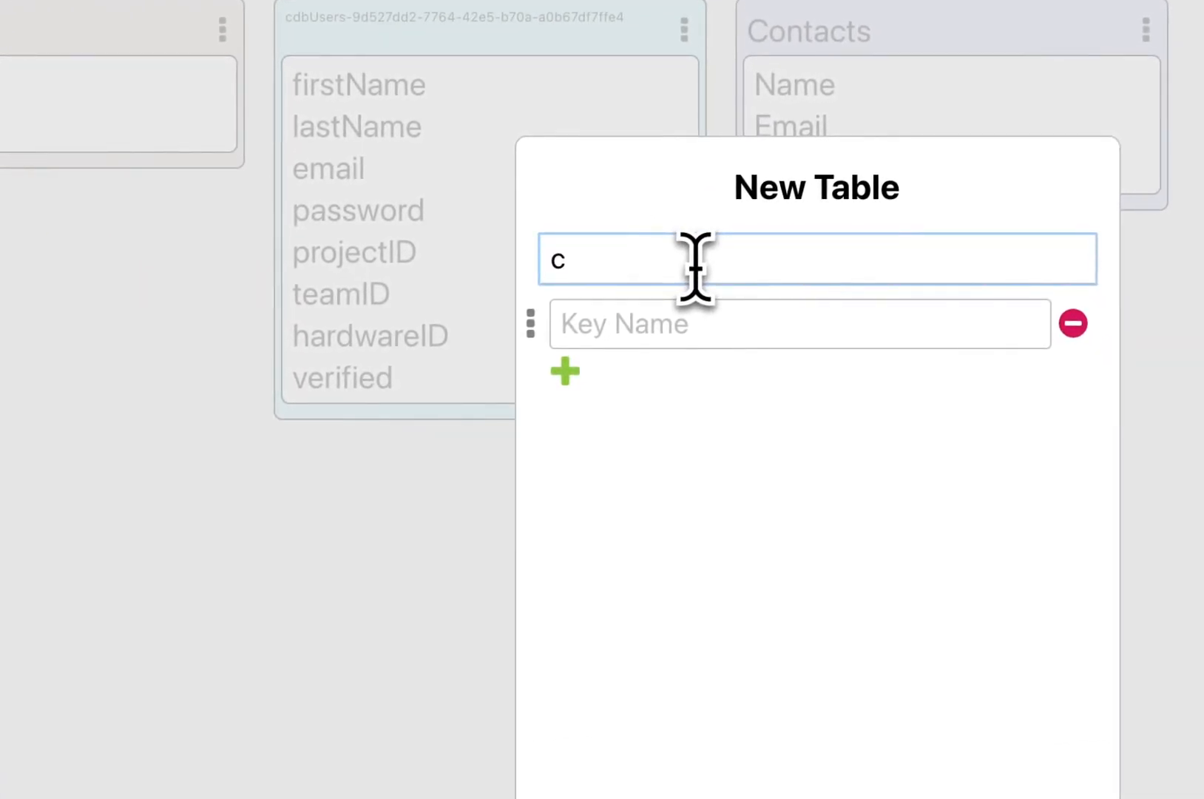
{"action": "type", "text": "heese"}
{"action": "left_click", "coordinate": [645, 311]}
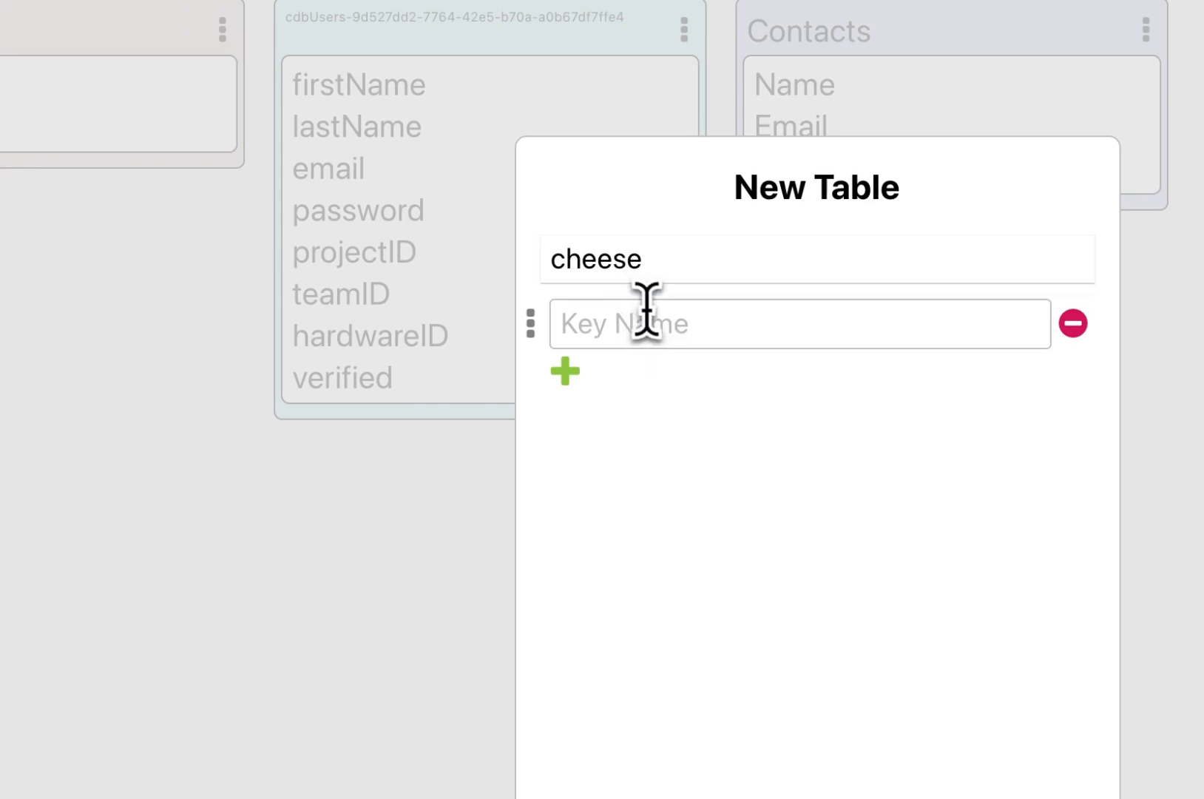
{"action": "type", "text": "name"}
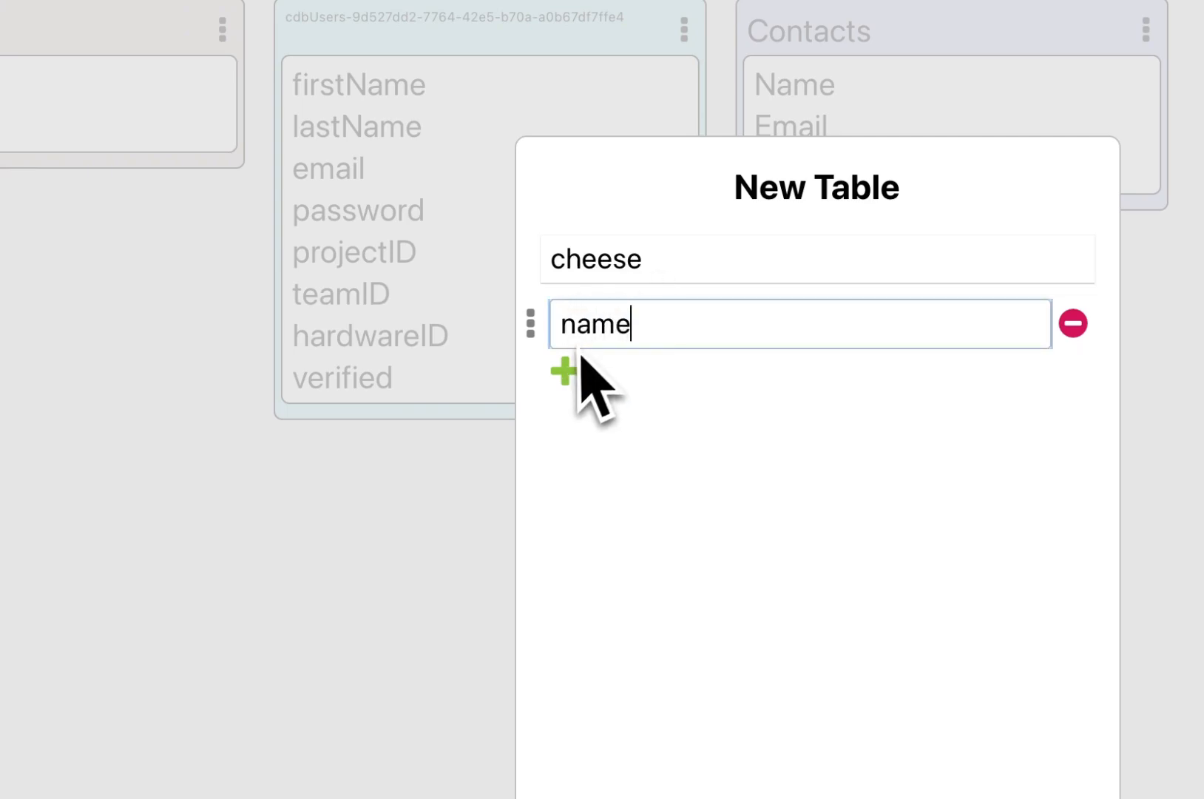
{"action": "left_click", "coordinate": [569, 370]}
{"action": "type", "text": "description"}
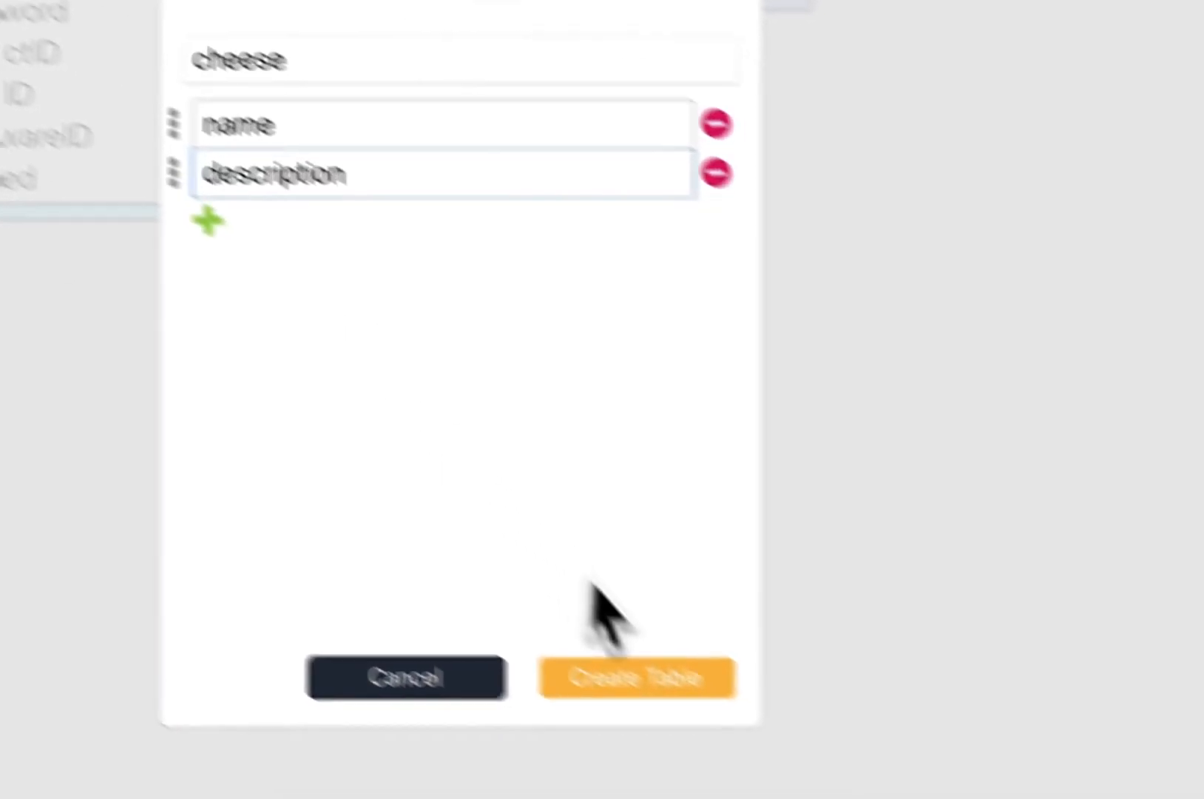
{"action": "left_click", "coordinate": [665, 680]}
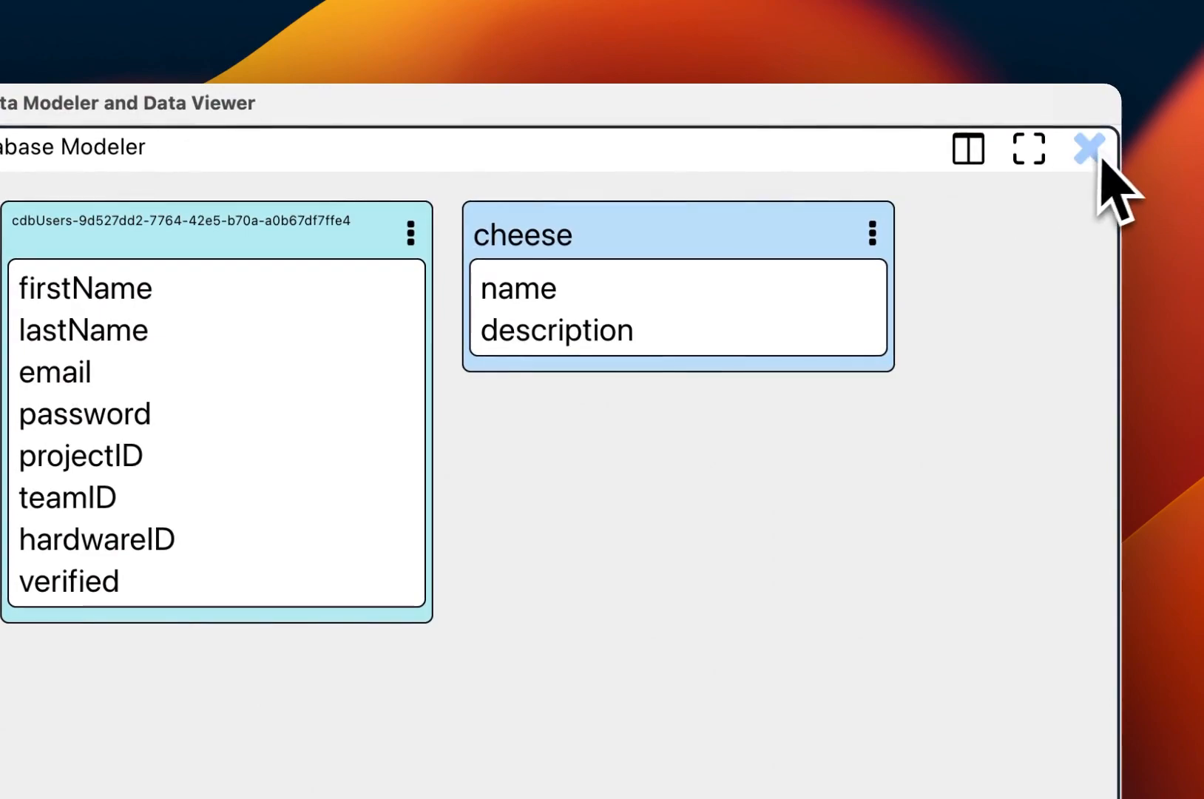
{"action": "left_click", "coordinate": [1097, 155]}
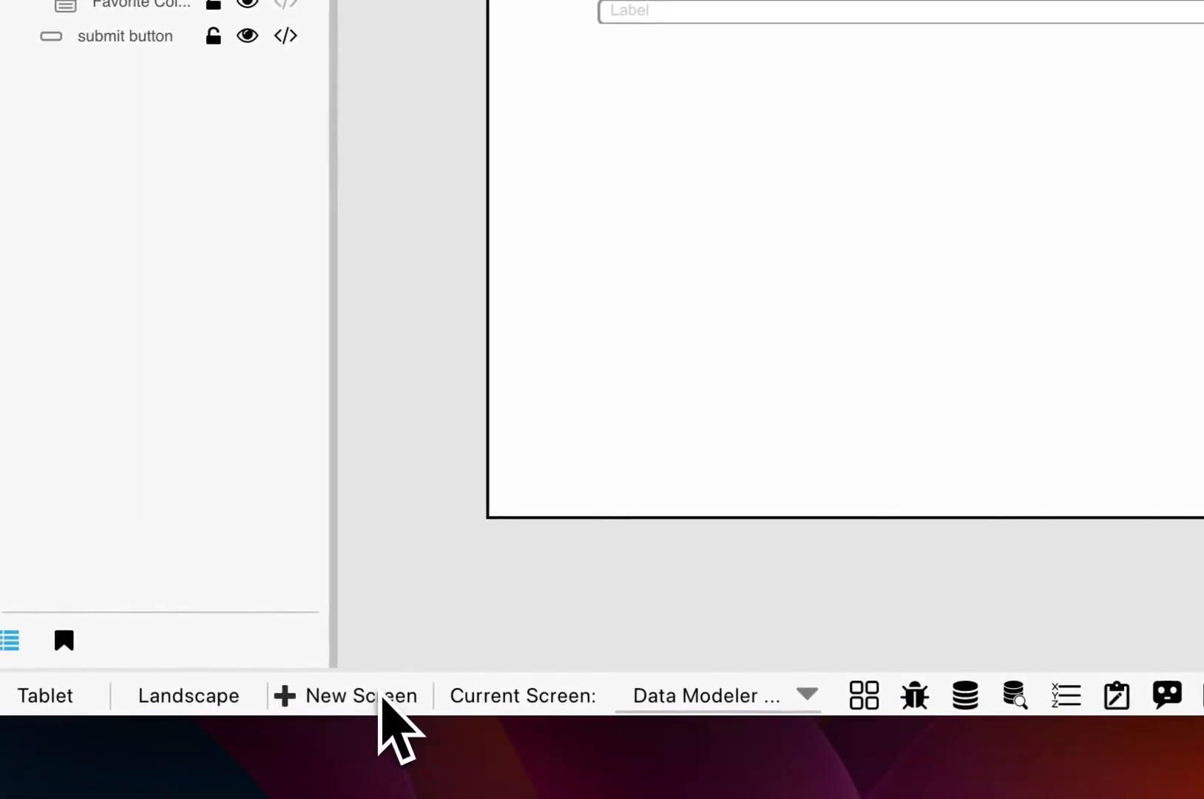
- Add a new blank screen named 'cheese form'
{"action": "left_click", "coordinate": [380, 696]}
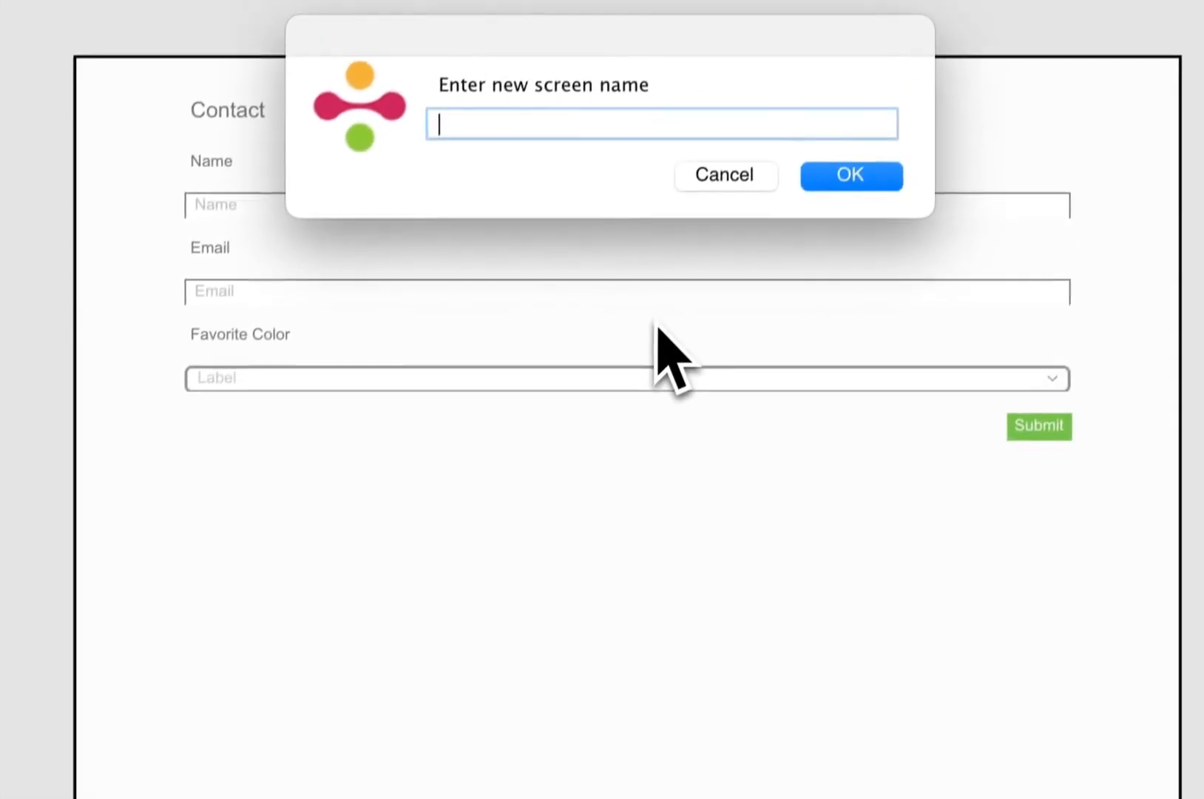
{"action": "type", "text": "cheese form"}
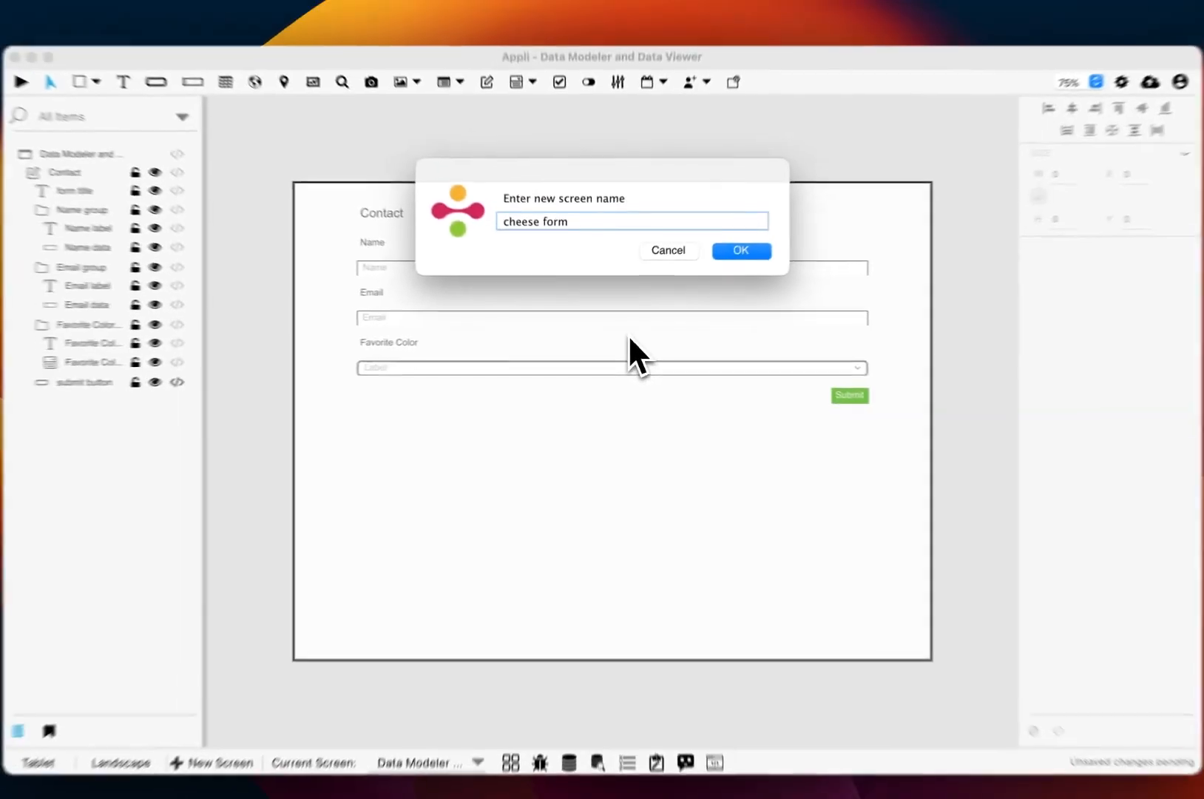
{"action": "key", "text": "Return"}
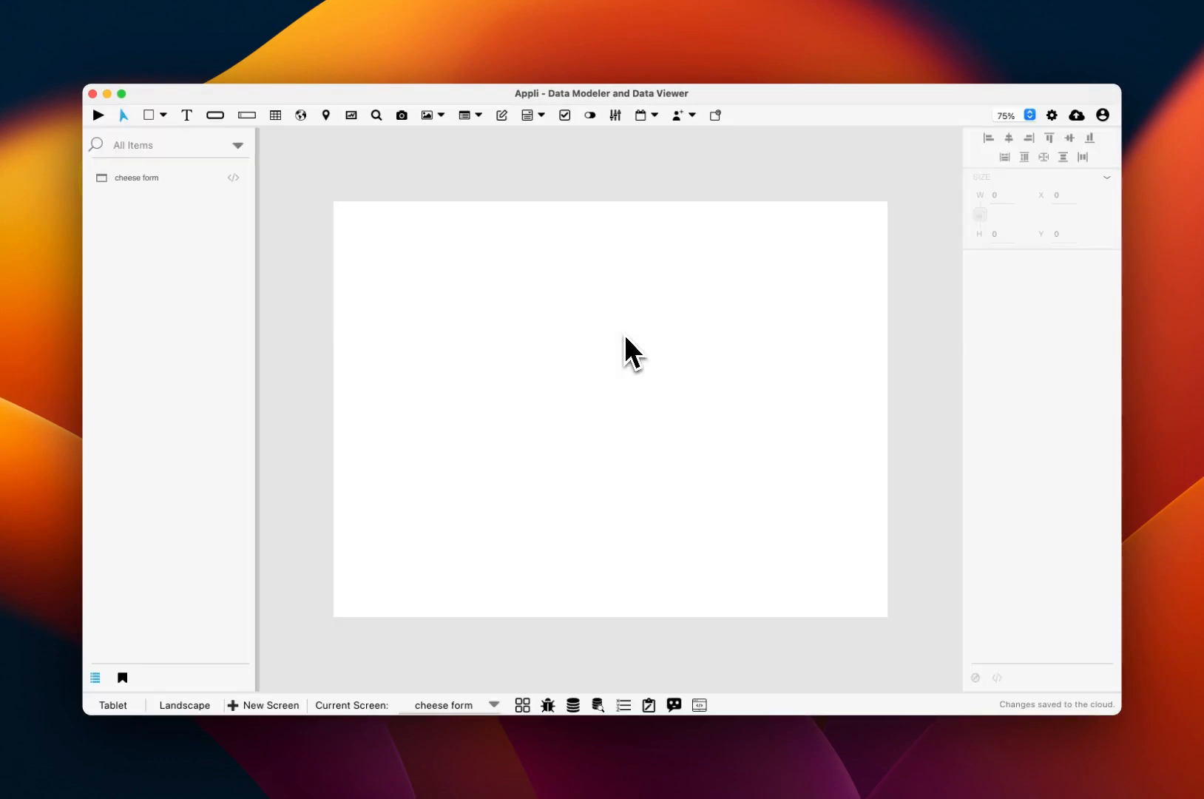
- Start a custom form from scratch and name it 'Cheese'
{"action": "left_click", "coordinate": [649, 705]}
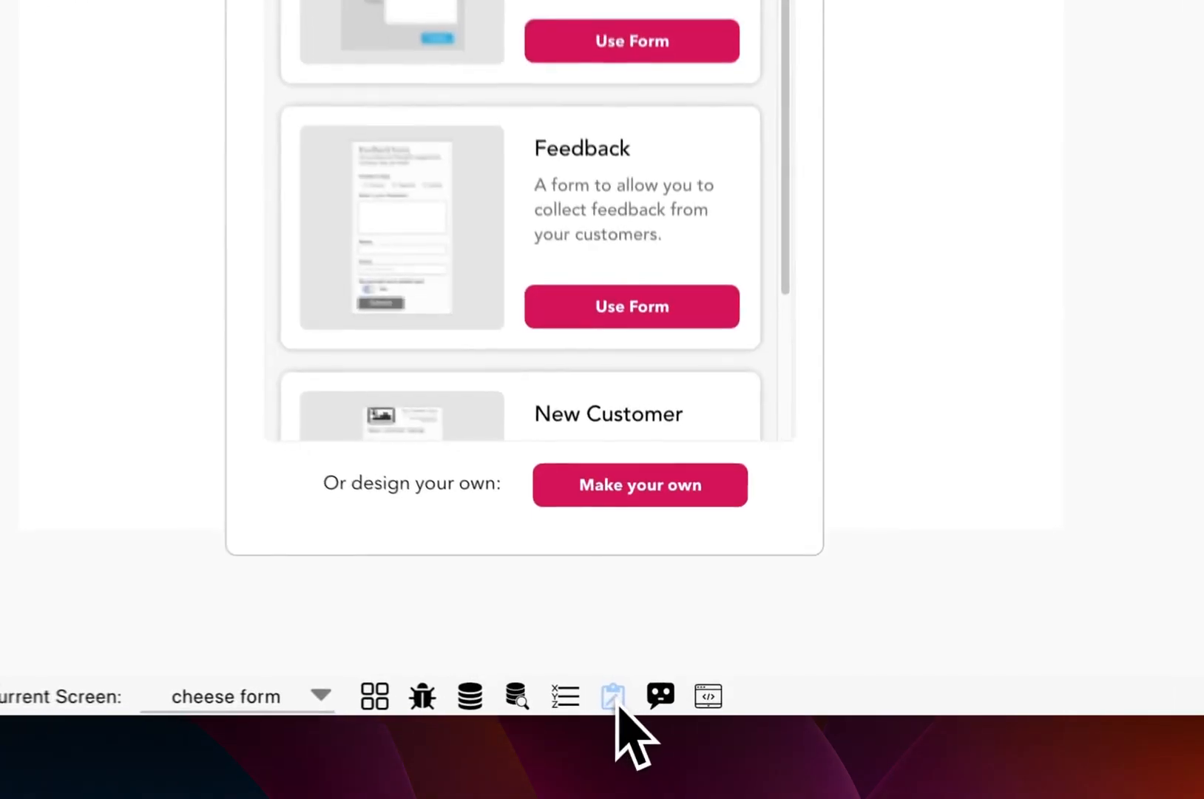
{"action": "left_click", "coordinate": [632, 492]}
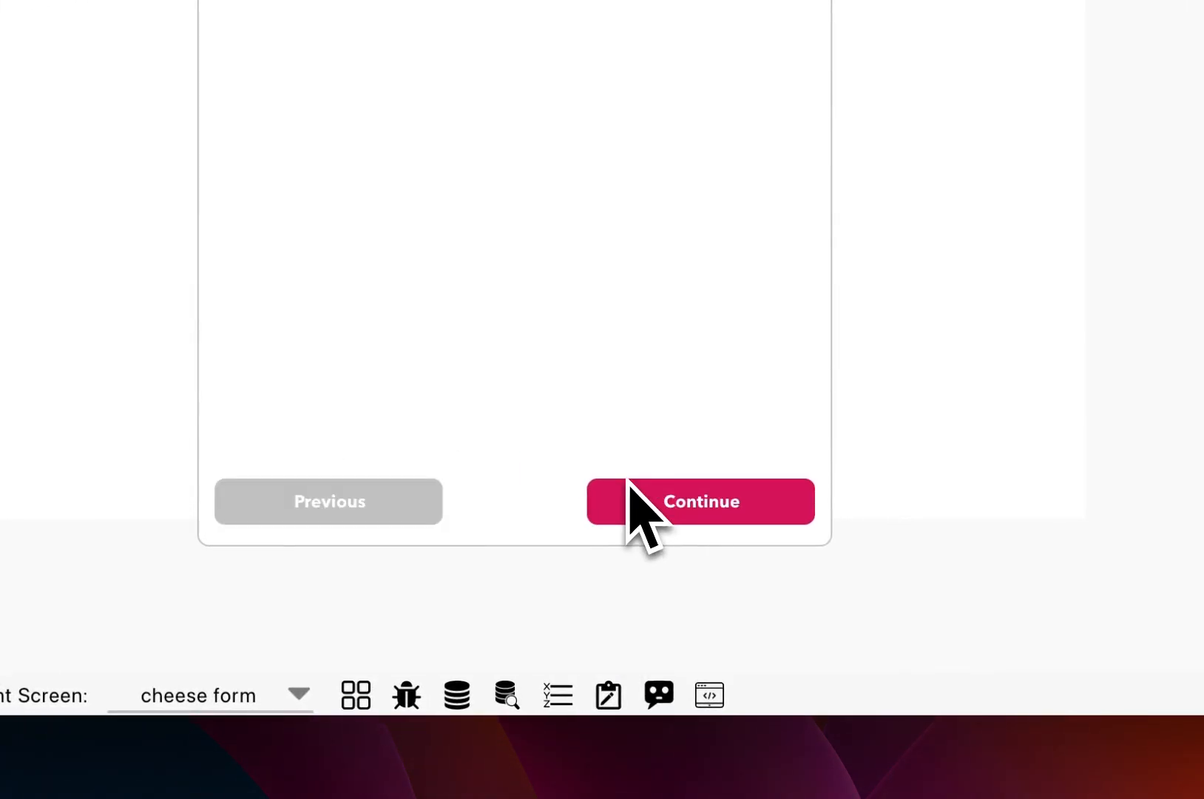
{"action": "left_click", "coordinate": [629, 485]}
{"action": "type", "text": "Ch"}
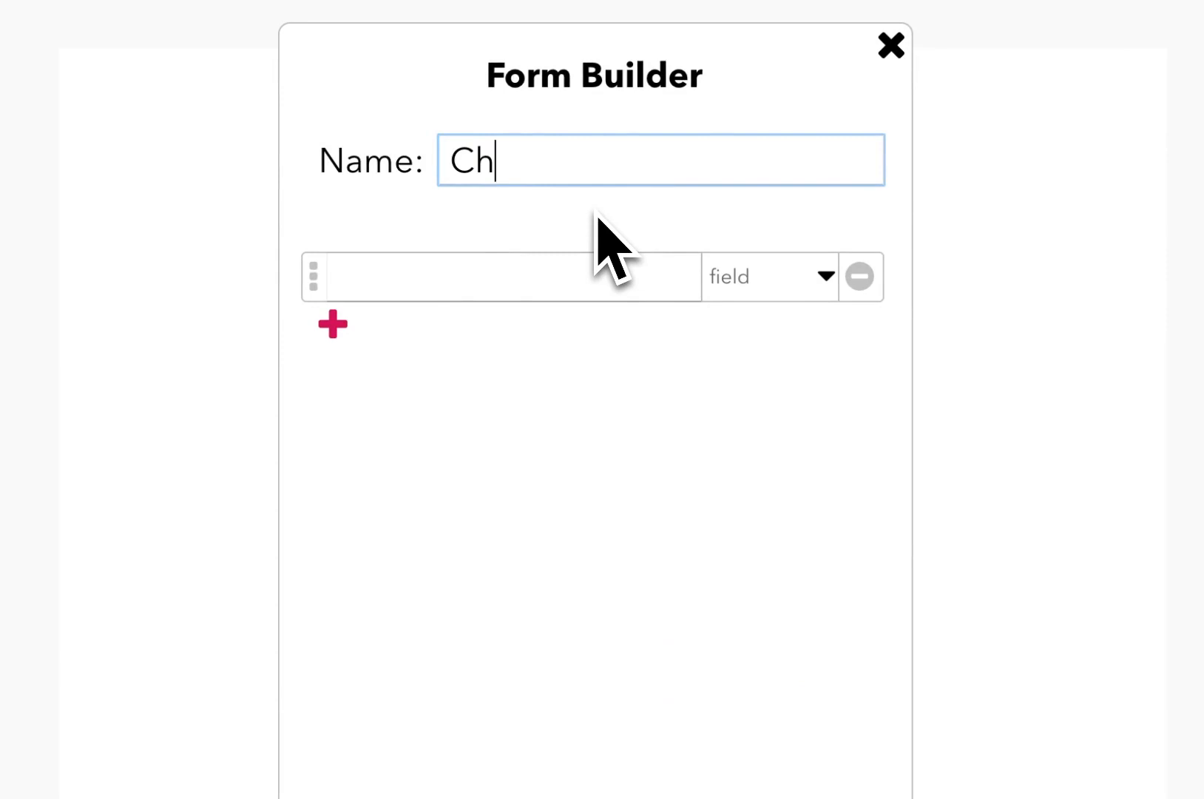
{"action": "type", "text": "eese"}
- Add the fields 'name' and 'description' to the Cheese form
{"action": "left_click", "coordinate": [545, 268]}
{"action": "type", "text": "name"}
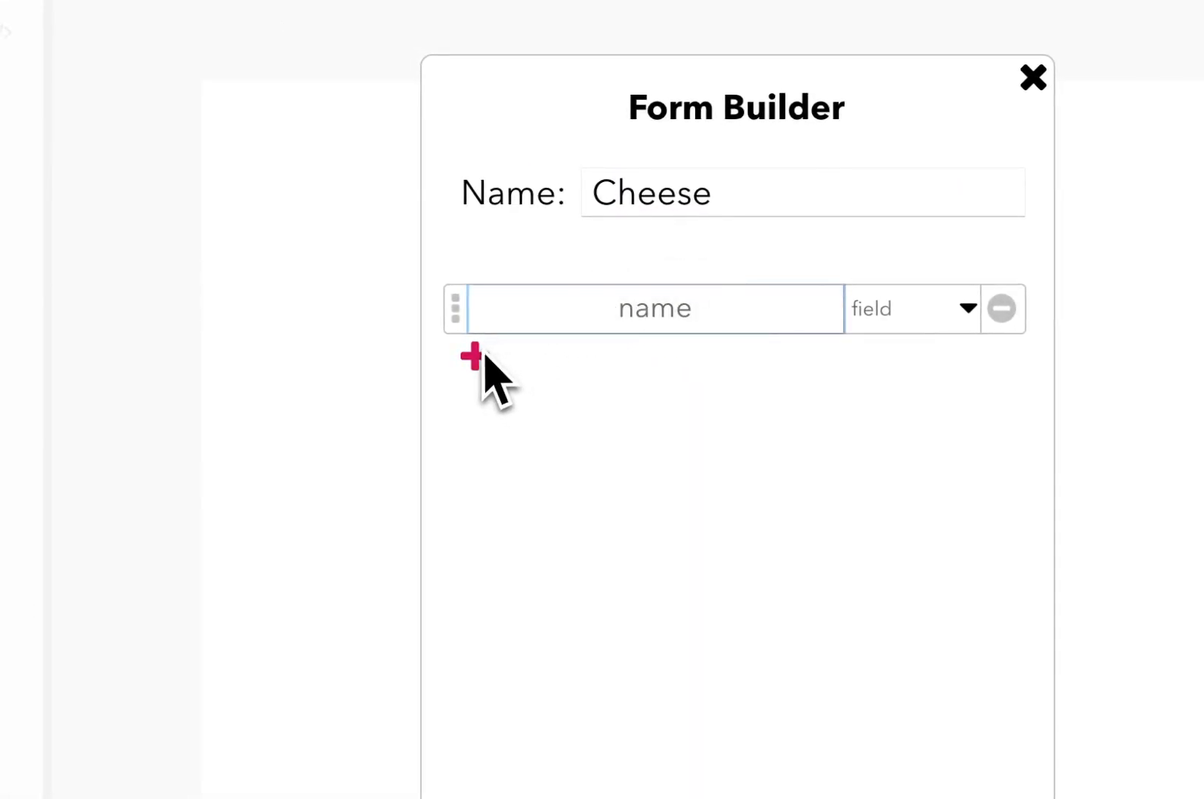
{"action": "left_click", "coordinate": [481, 357]}
{"action": "type", "text": "descri"}
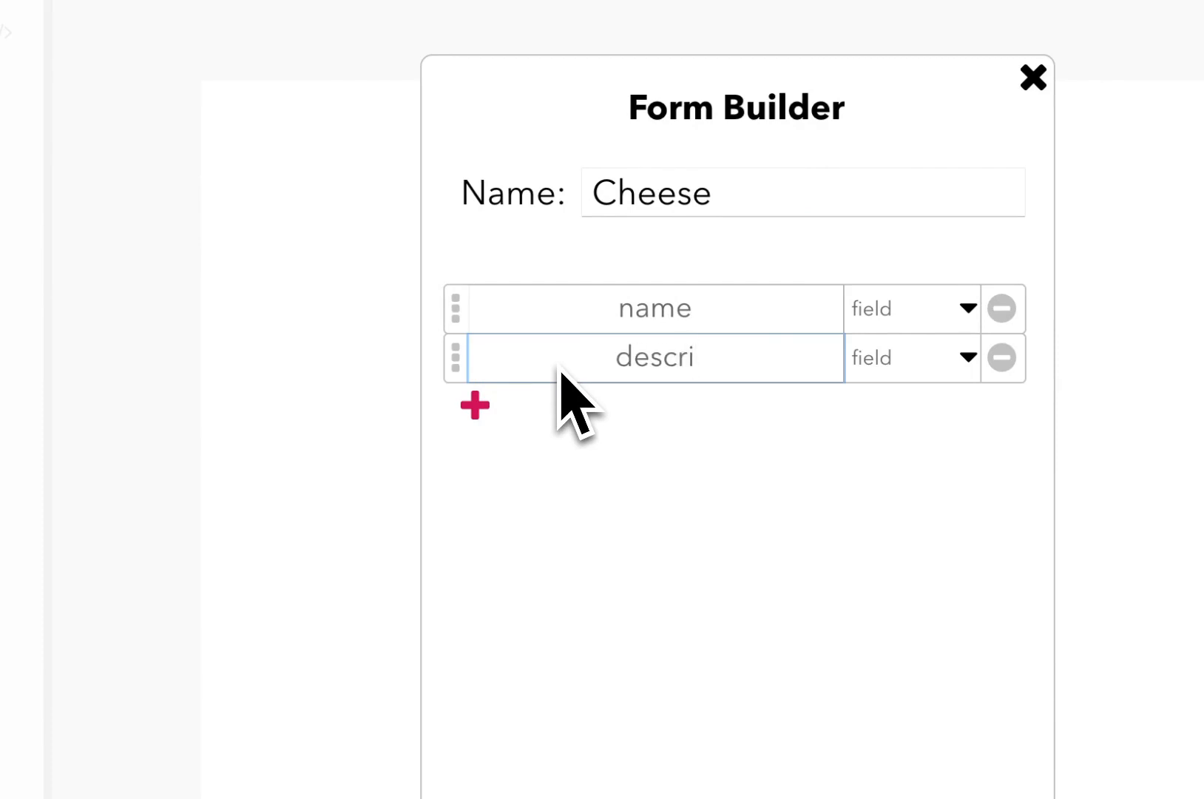
{"action": "type", "text": "ption"}
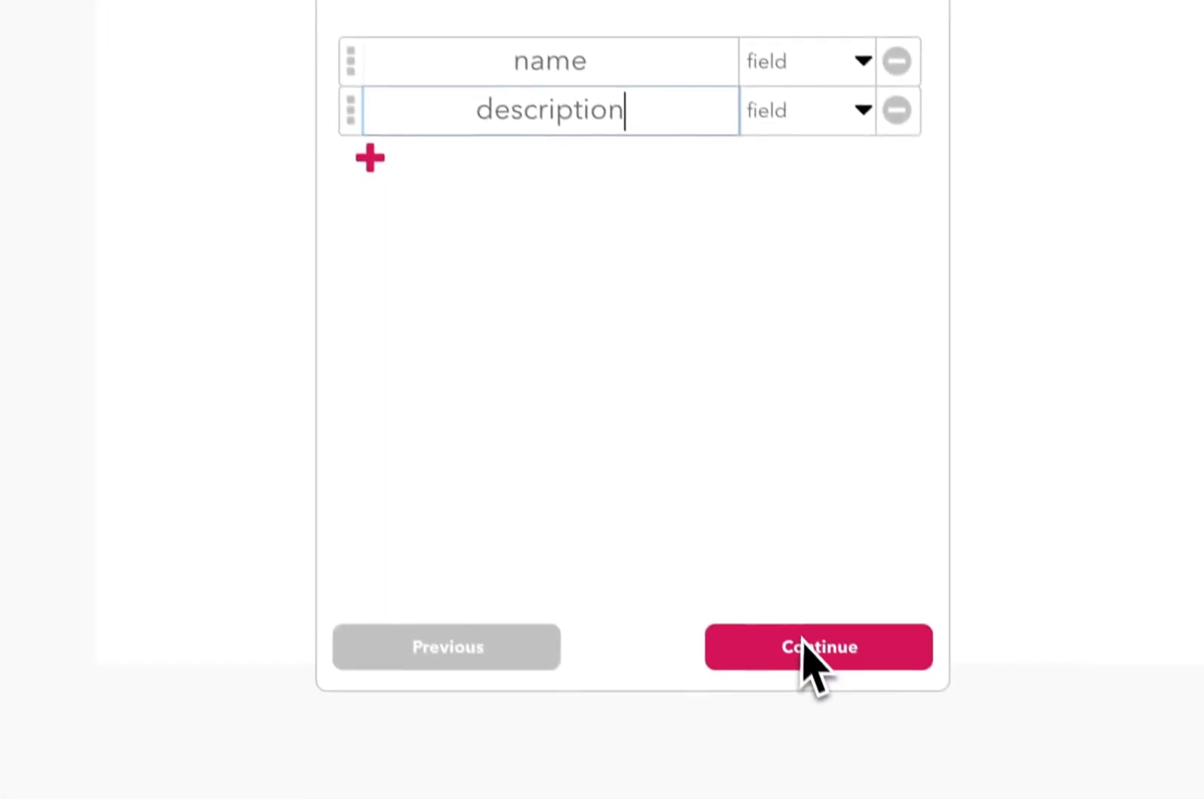
{"action": "left_click", "coordinate": [804, 645]}
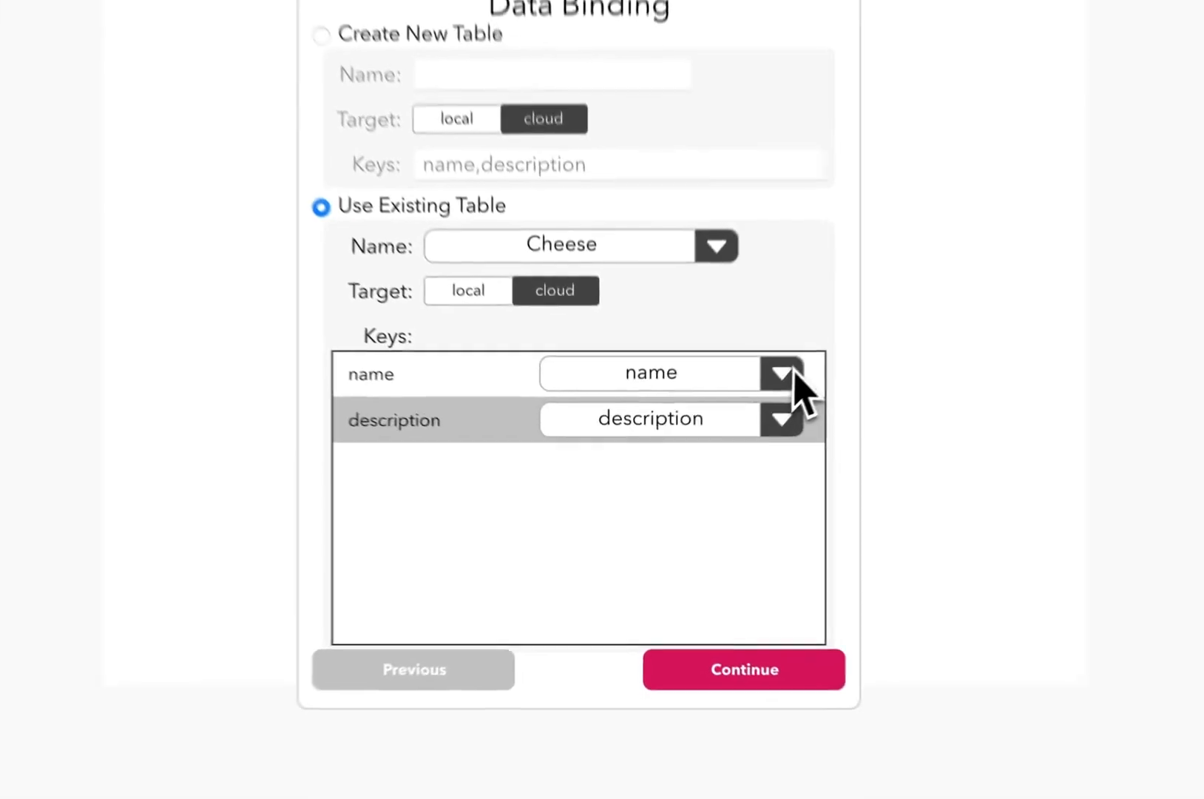
- Map the name key to the Cheese table's name column and generate the form with default styling
{"action": "left_click", "coordinate": [714, 442]}
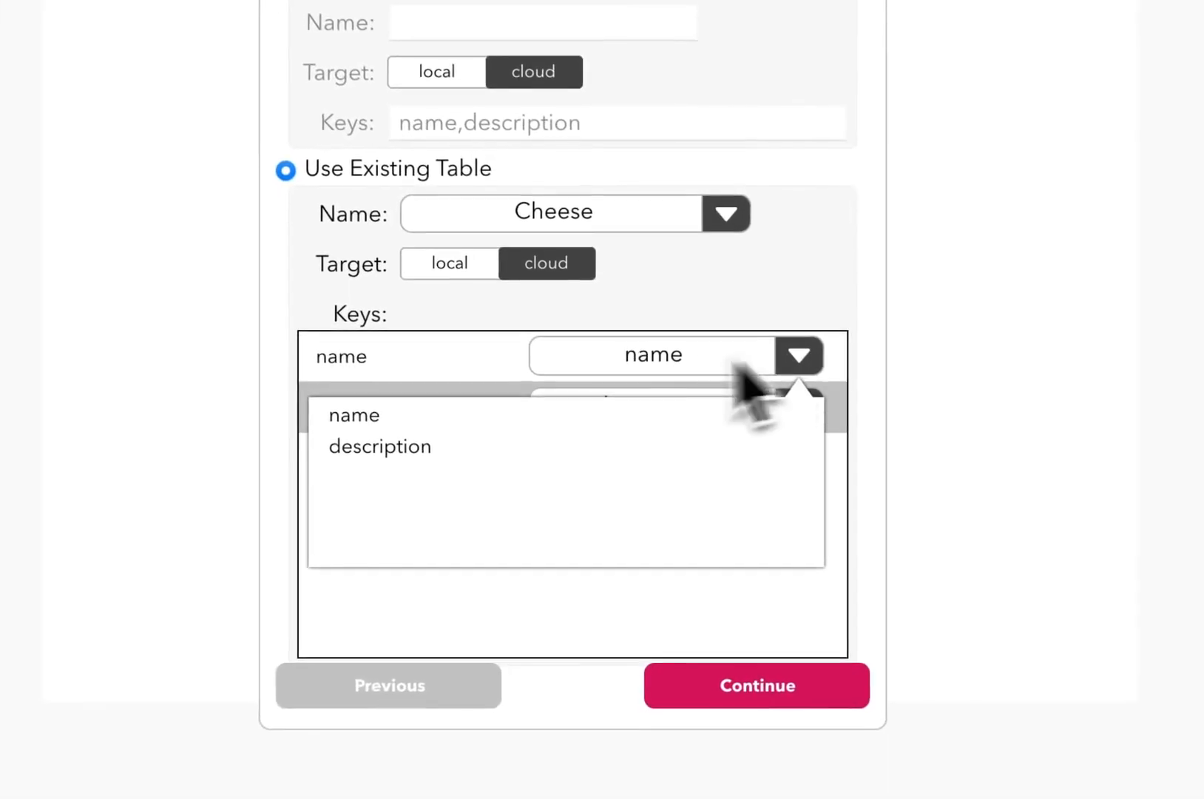
{"action": "left_click", "coordinate": [520, 471]}
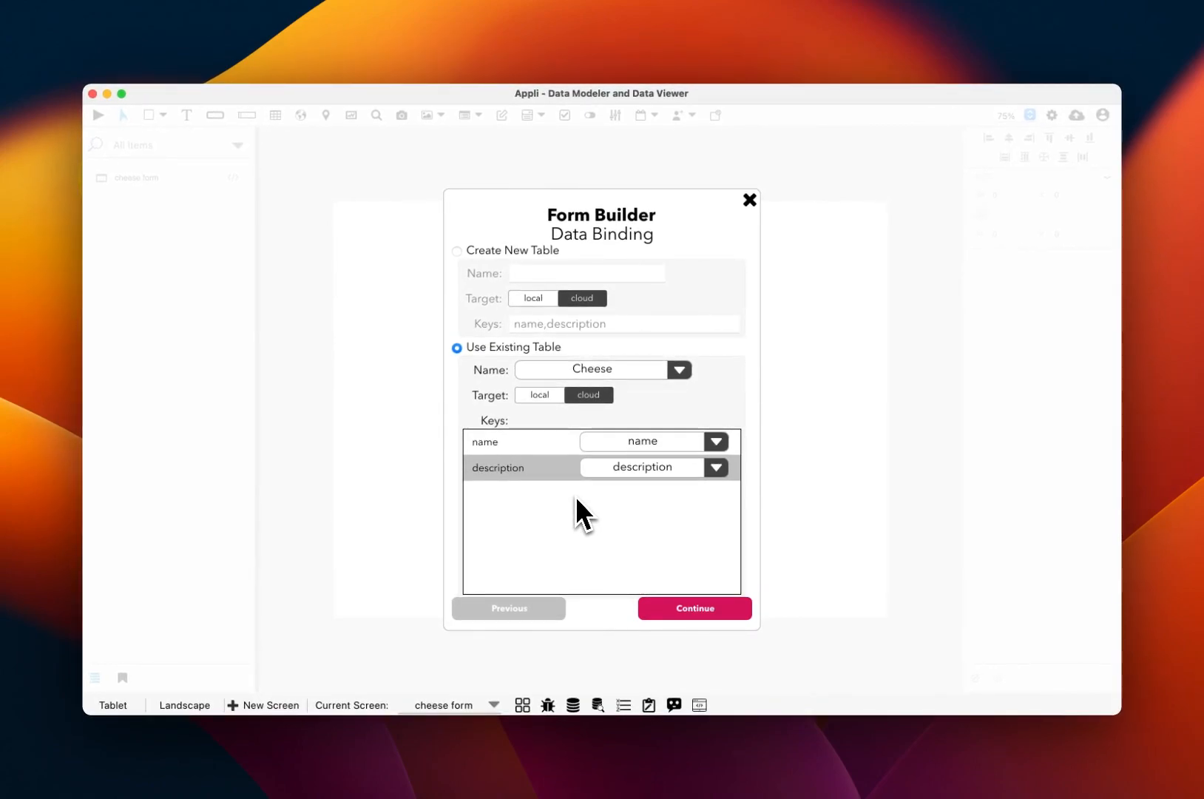
{"action": "left_click", "coordinate": [672, 604]}
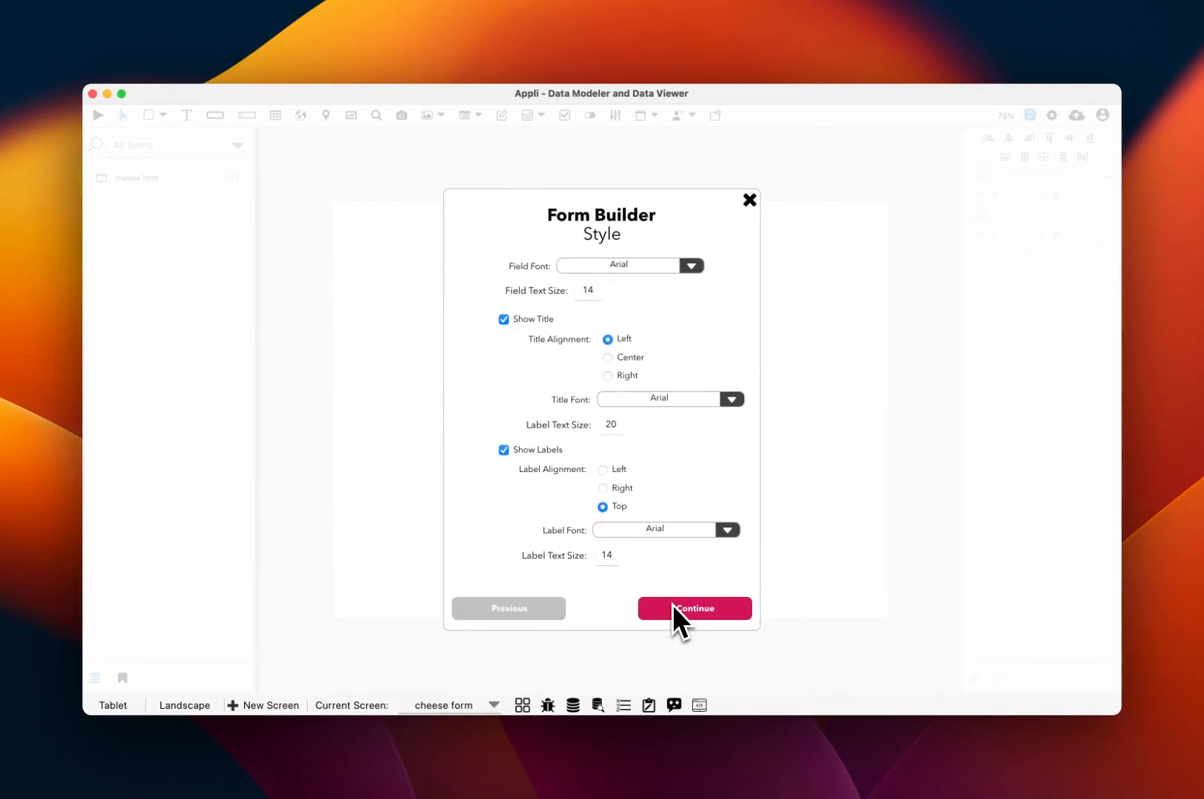
{"action": "left_click", "coordinate": [673, 606]}
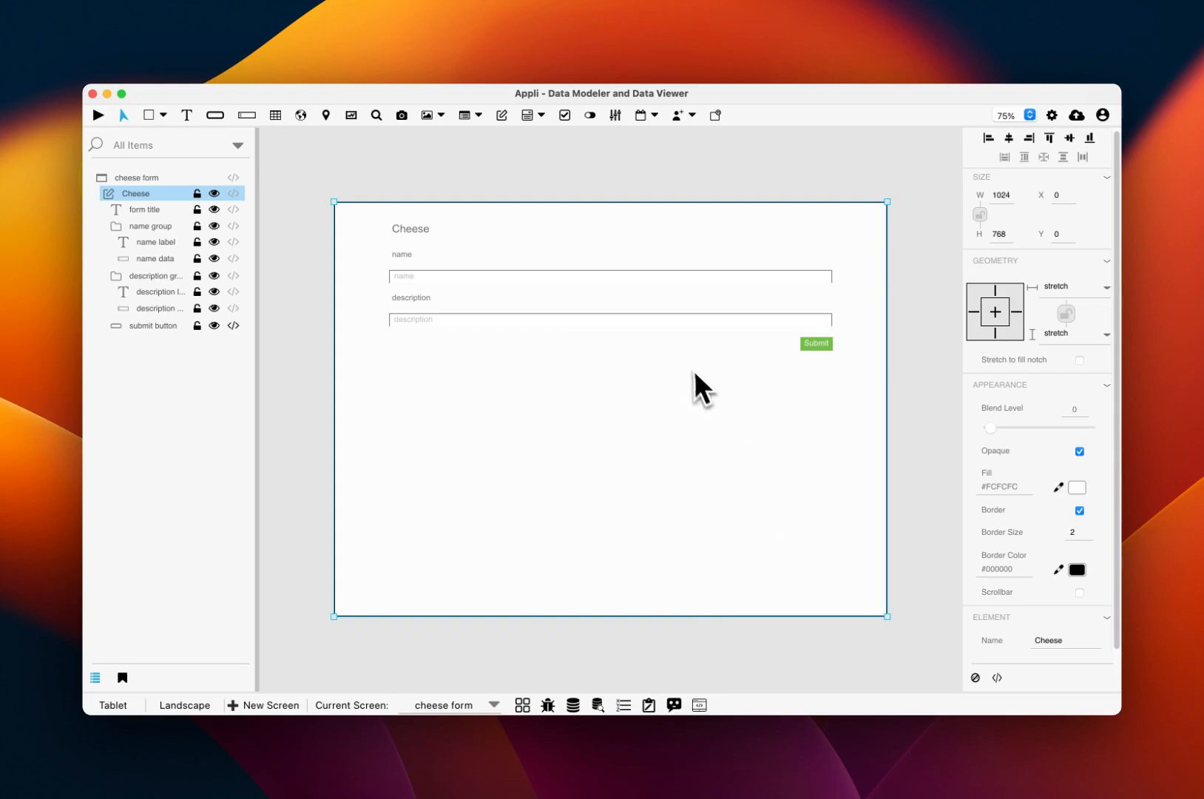